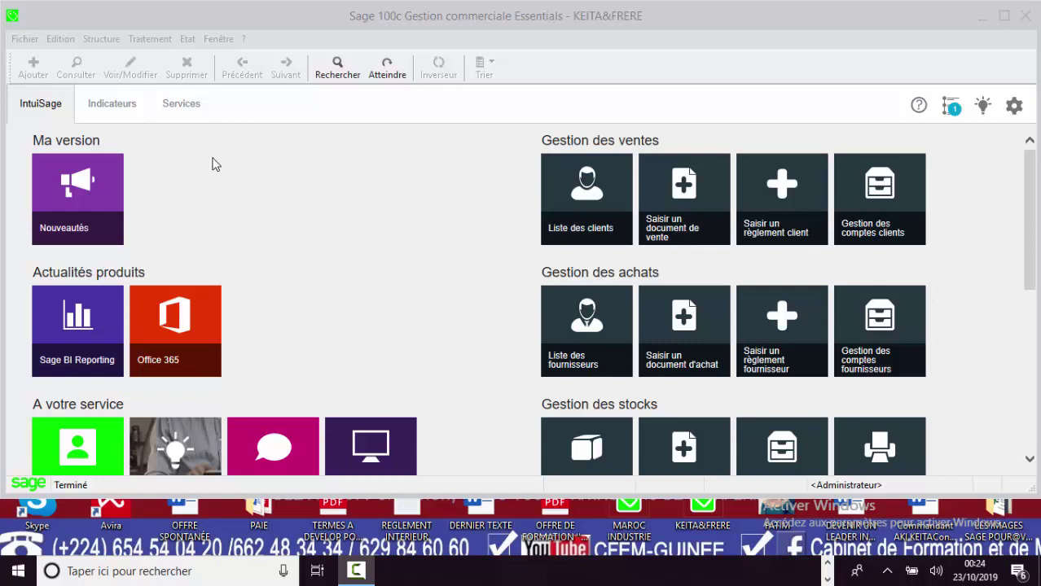
# Review the list of articles and close it.
pyautogui.click(102, 41)
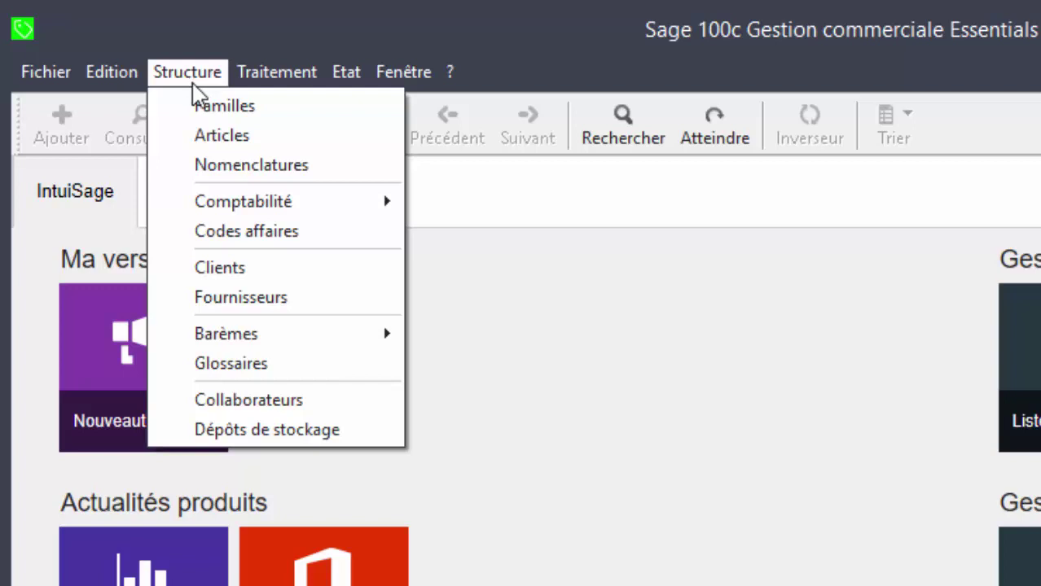
pyautogui.click(200, 135)
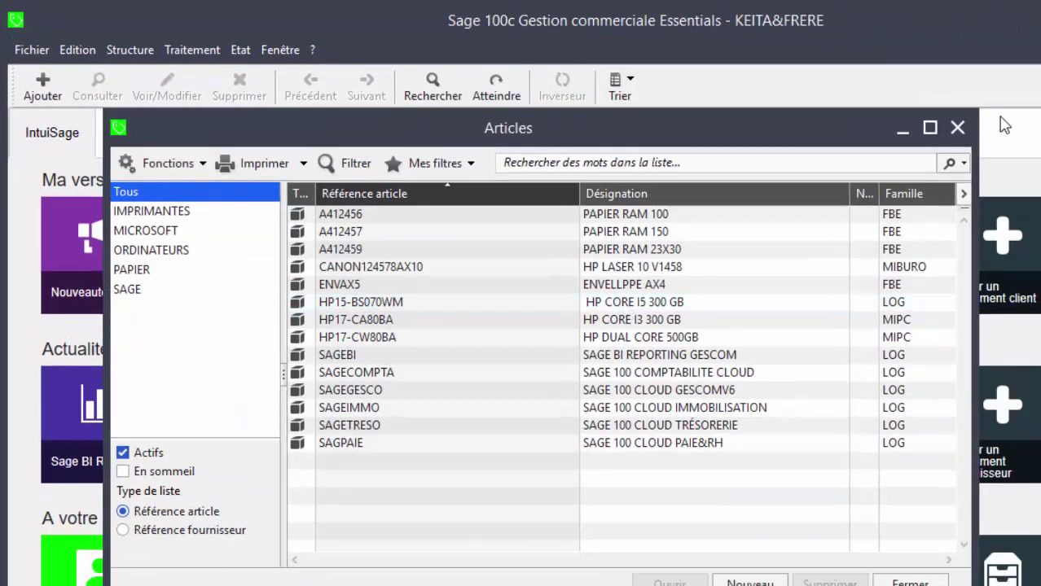
pyautogui.click(1027, 137)
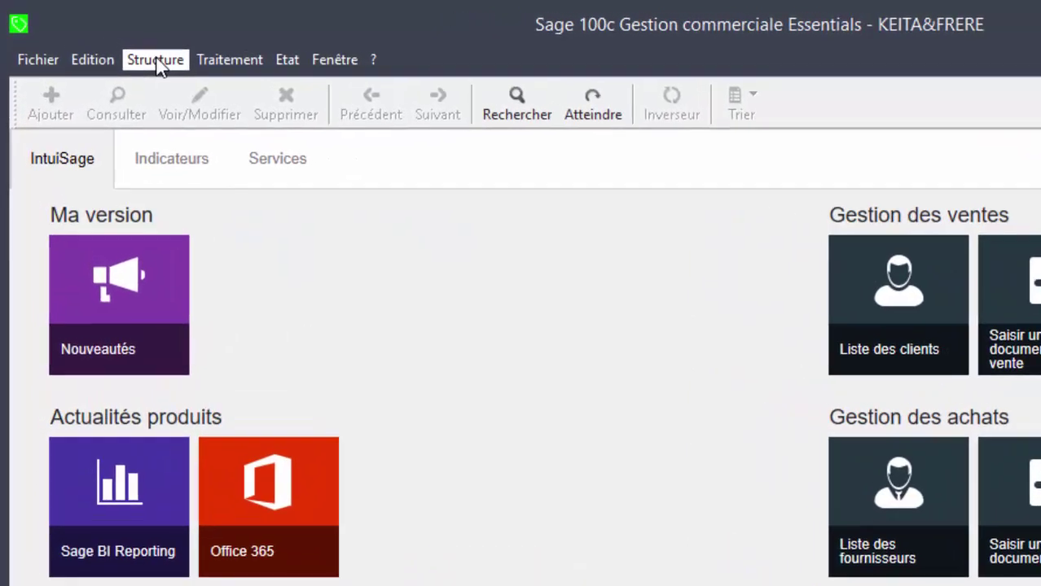
# Review the article families list and the storage depots list, closing both windows.
pyautogui.click(155, 65)
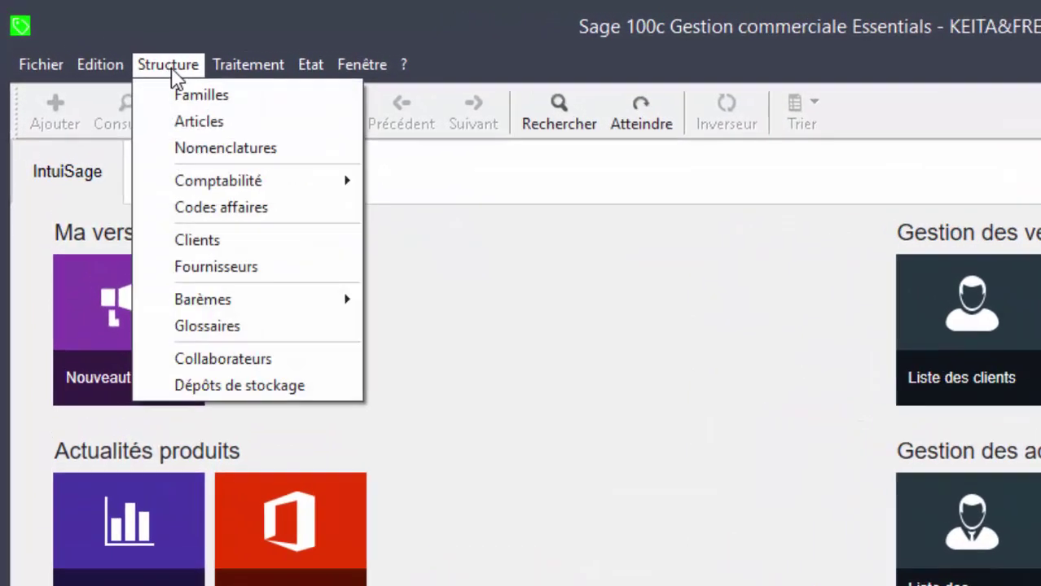
pyautogui.click(189, 94)
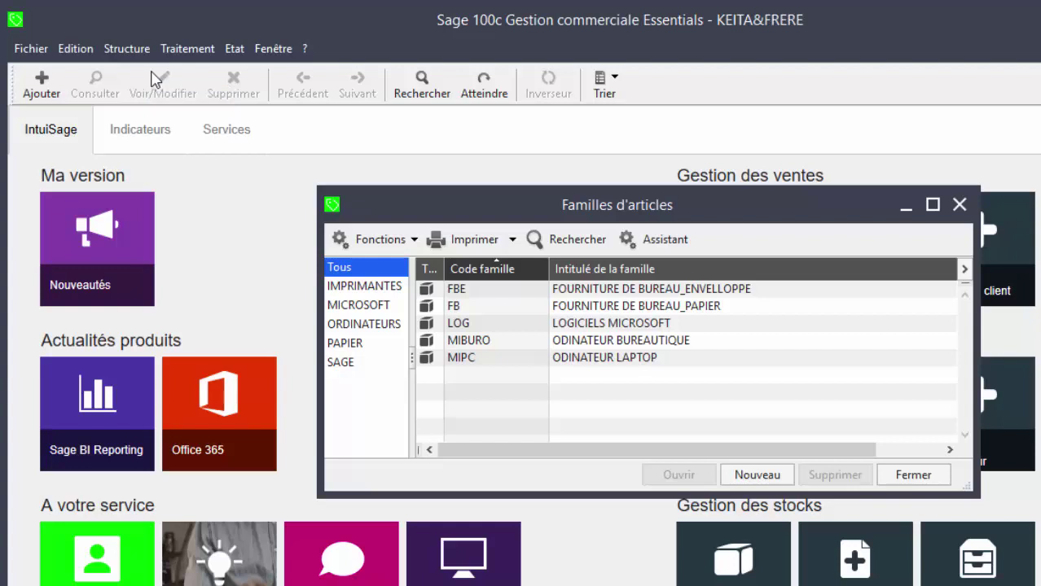
pyautogui.click(127, 48)
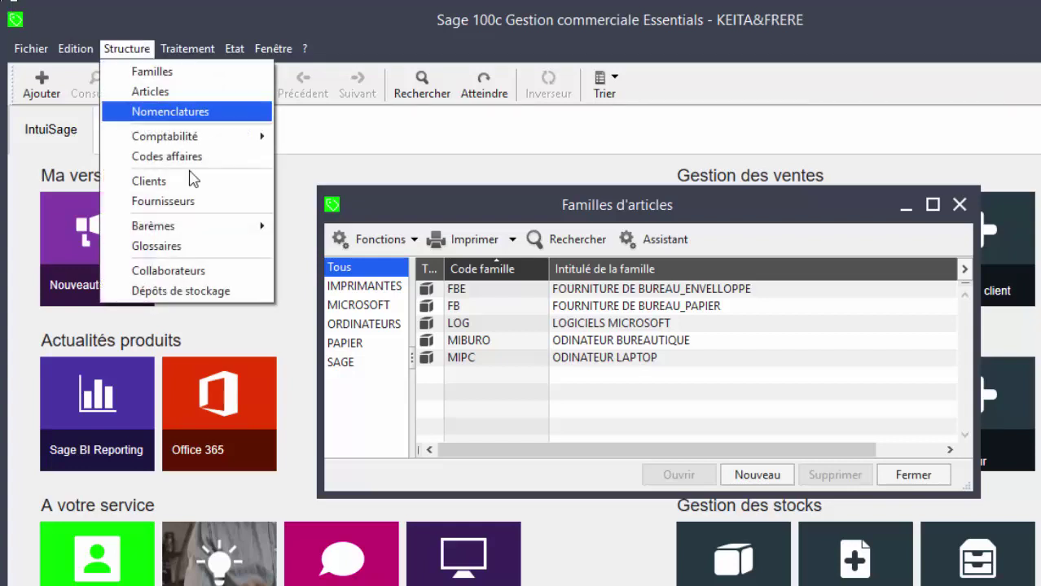
pyautogui.click(236, 291)
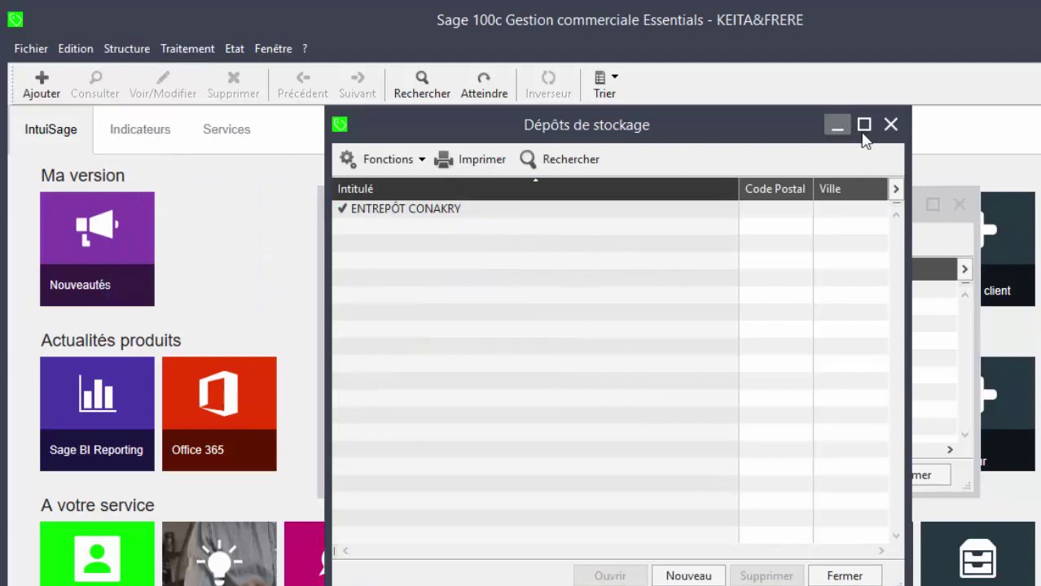
pyautogui.click(890, 124)
pyautogui.click(130, 51)
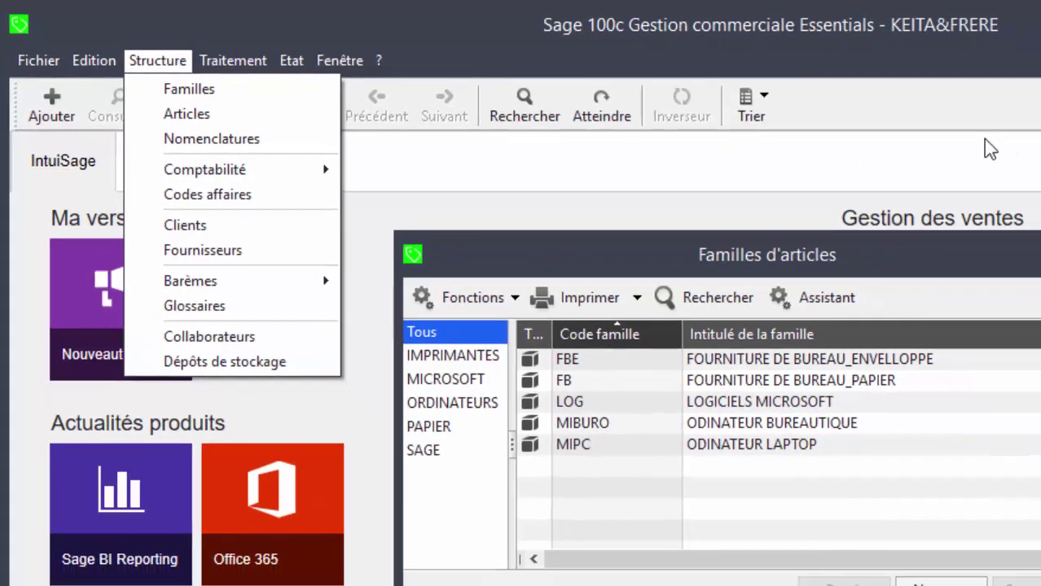
pyautogui.click(777, 39)
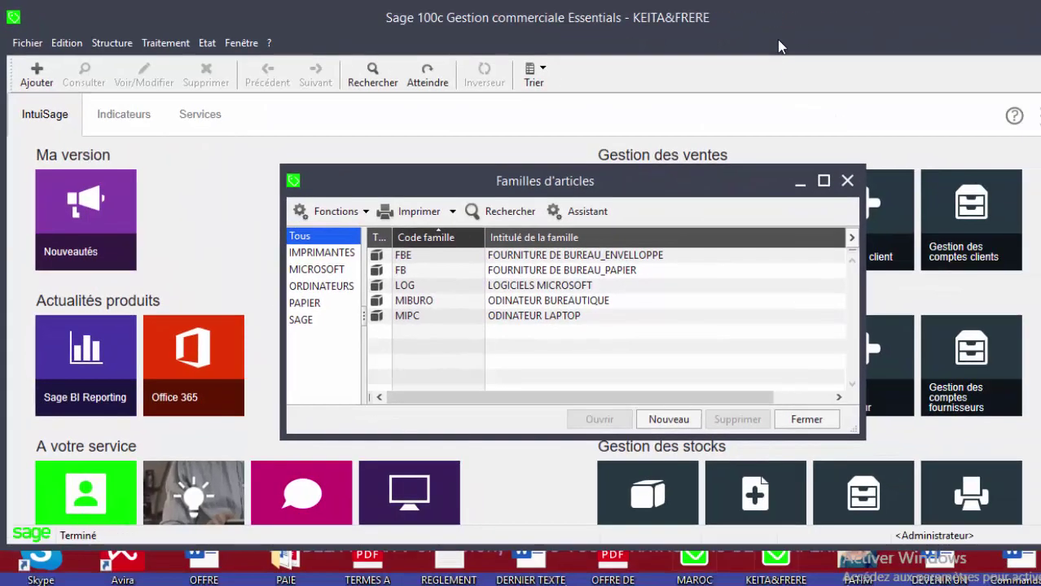
pyautogui.click(848, 179)
# Look at the purchase documents list and its document types, including Demande d'achat, and close it.
pyautogui.click(163, 44)
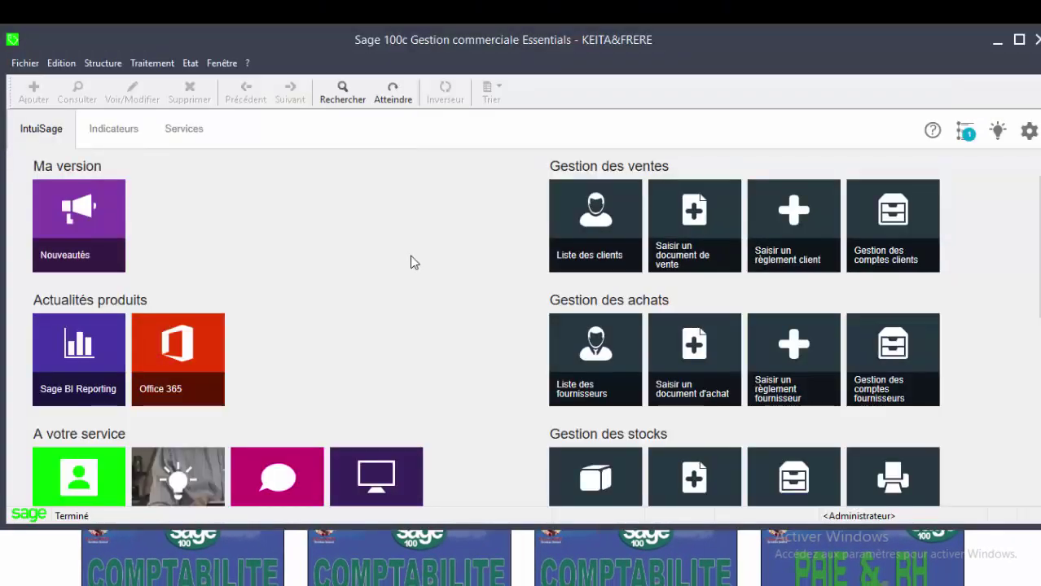
pyautogui.click(149, 63)
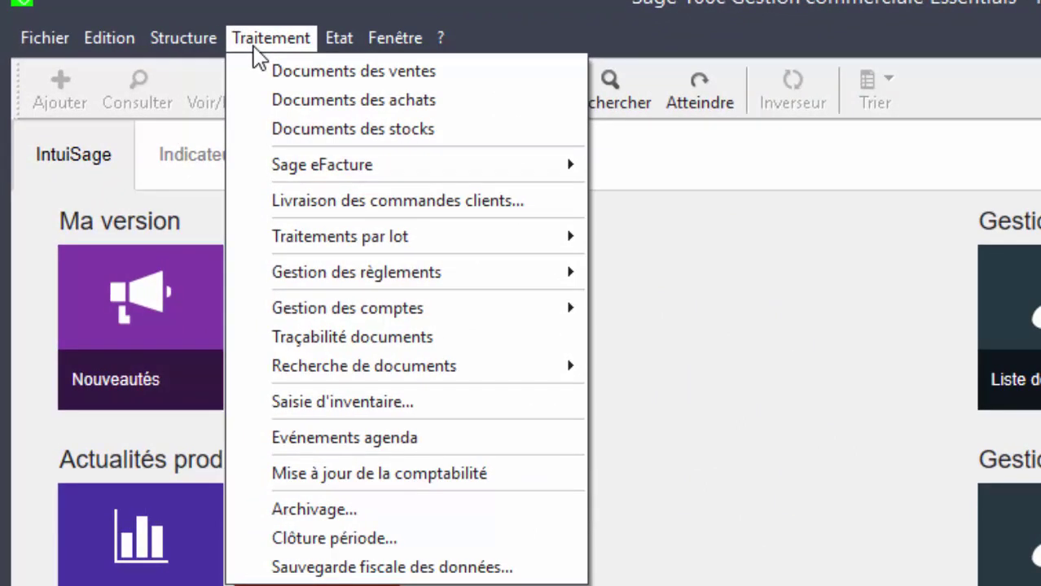
pyautogui.click(321, 103)
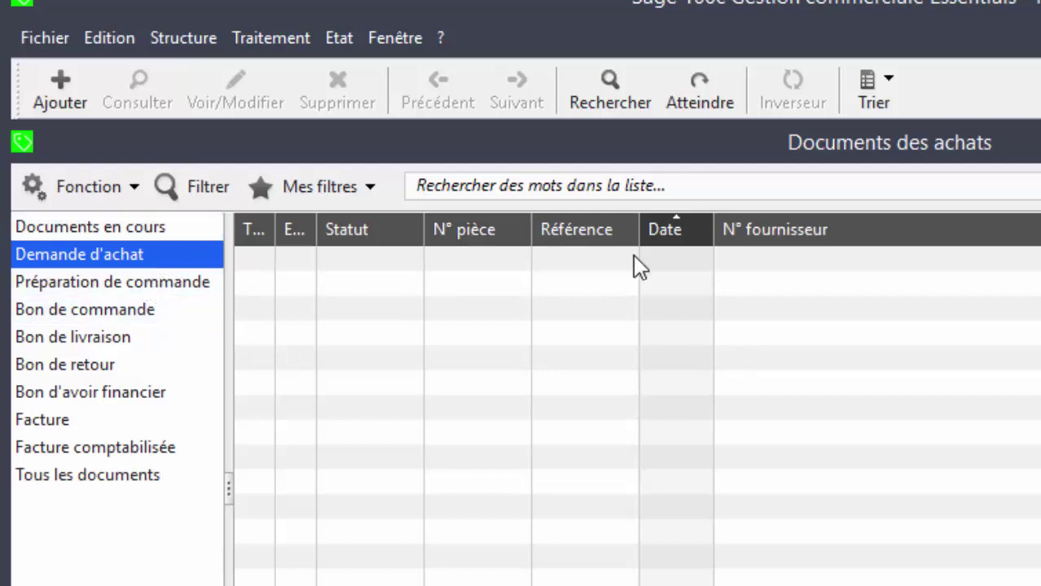
pyautogui.click(101, 231)
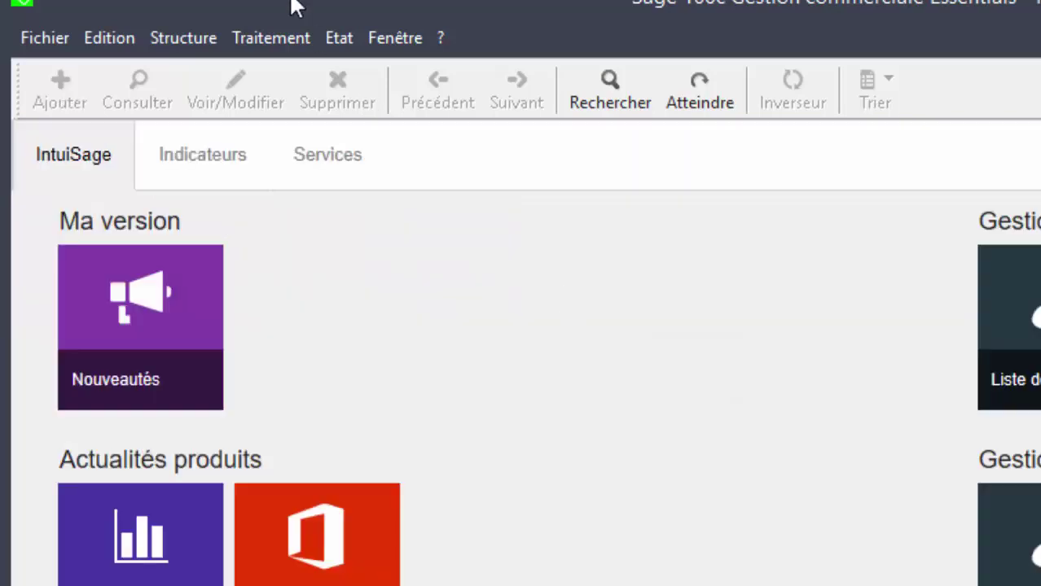
# Create a new Mouvement d'entrée document from the stock documents list.
pyautogui.click(271, 38)
pyautogui.click(349, 128)
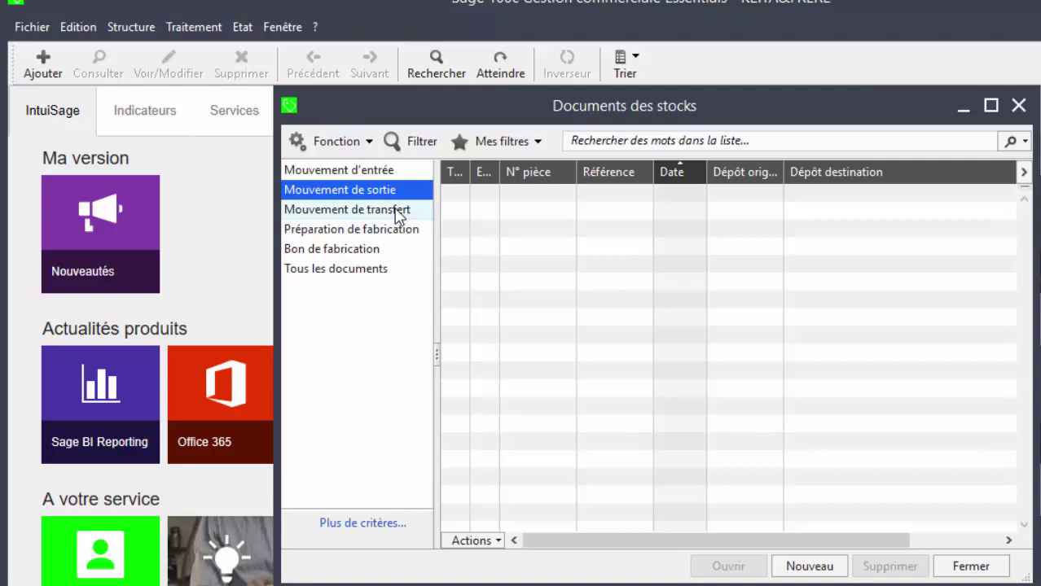
pyautogui.click(373, 169)
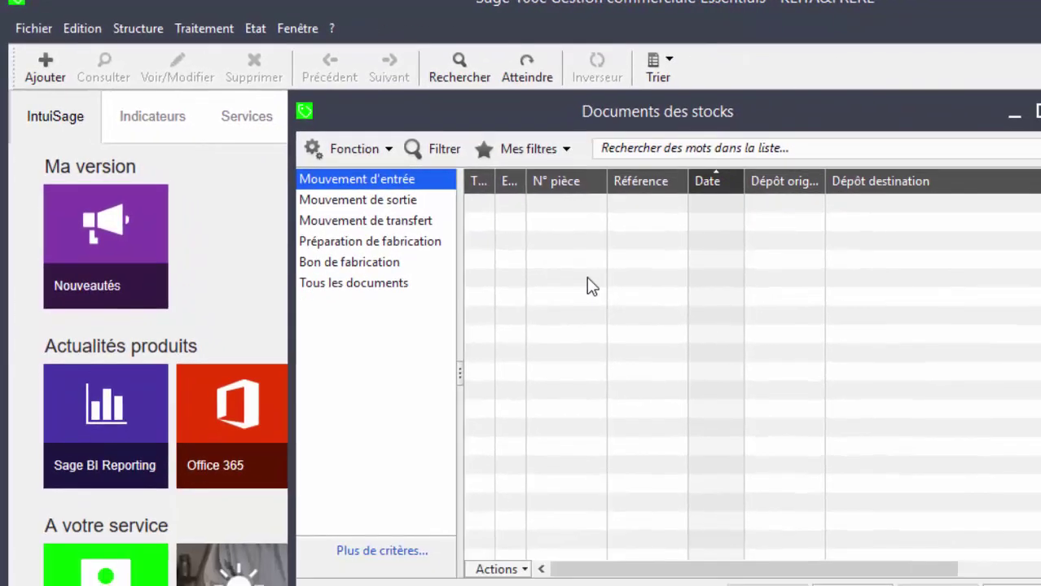
pyautogui.click(851, 585)
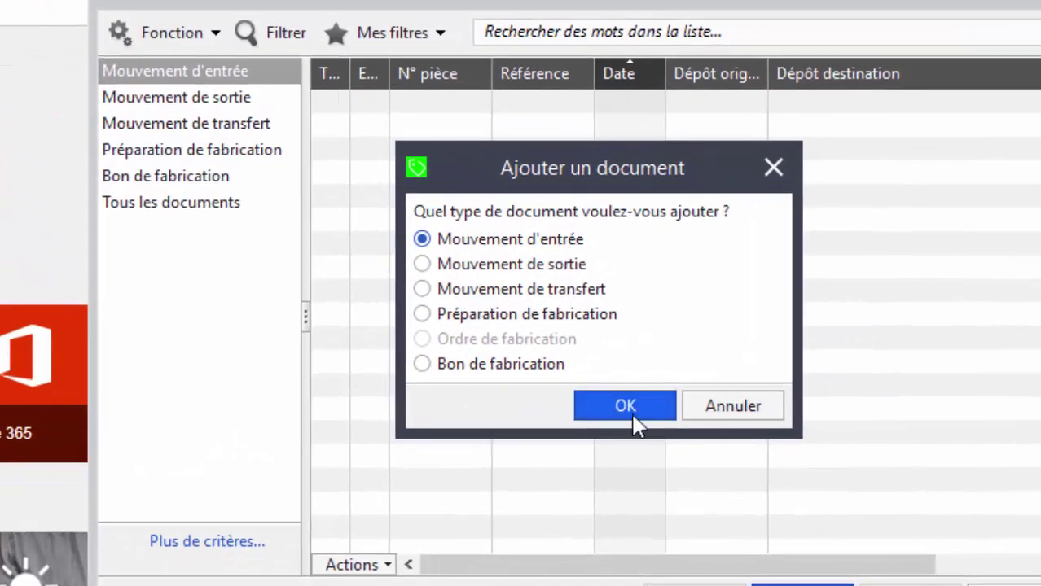
pyautogui.click(635, 417)
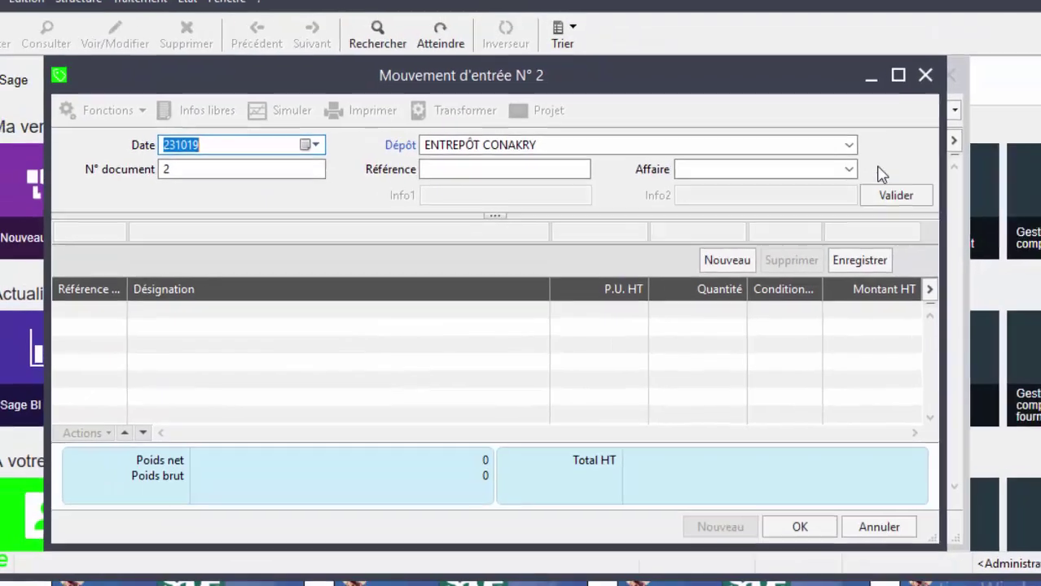
# Maximize the stock entry document, enter "stock initial" as its reference, and validate the header for depot ENTREPÔT CONAKRY.
pyautogui.click(898, 76)
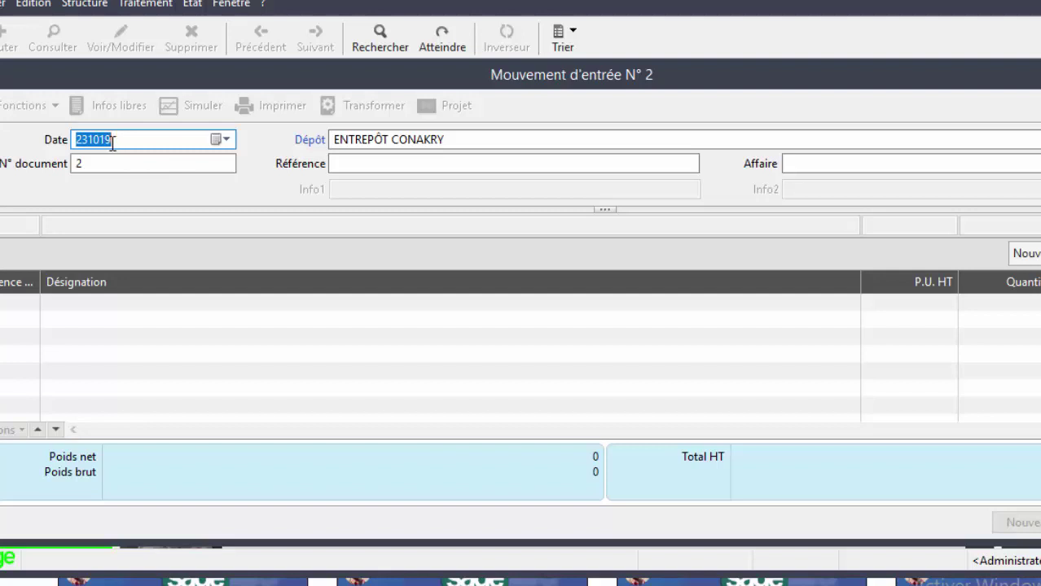
pyautogui.click(519, 161)
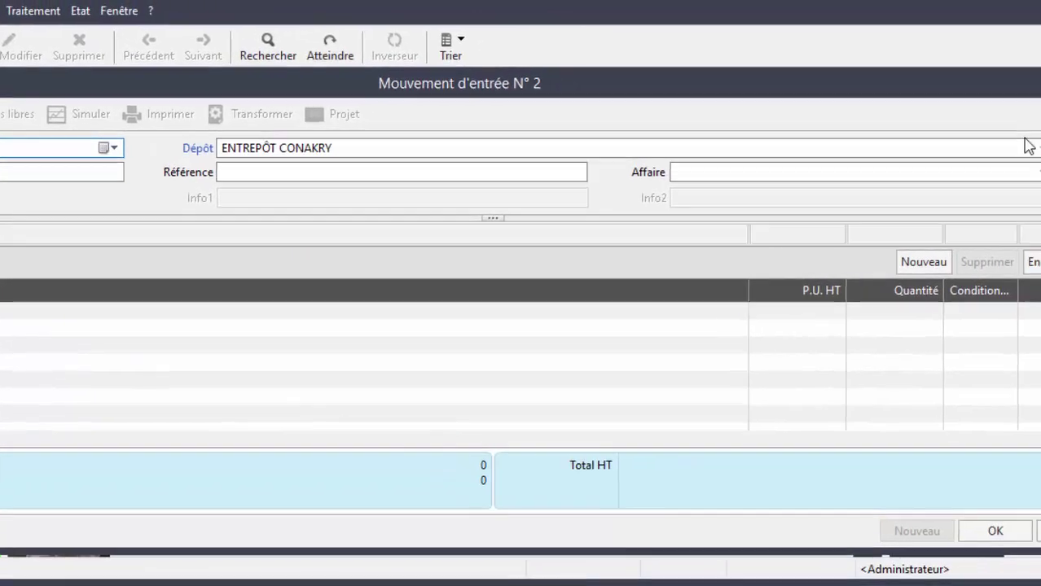
pyautogui.click(511, 175)
pyautogui.write('stock')
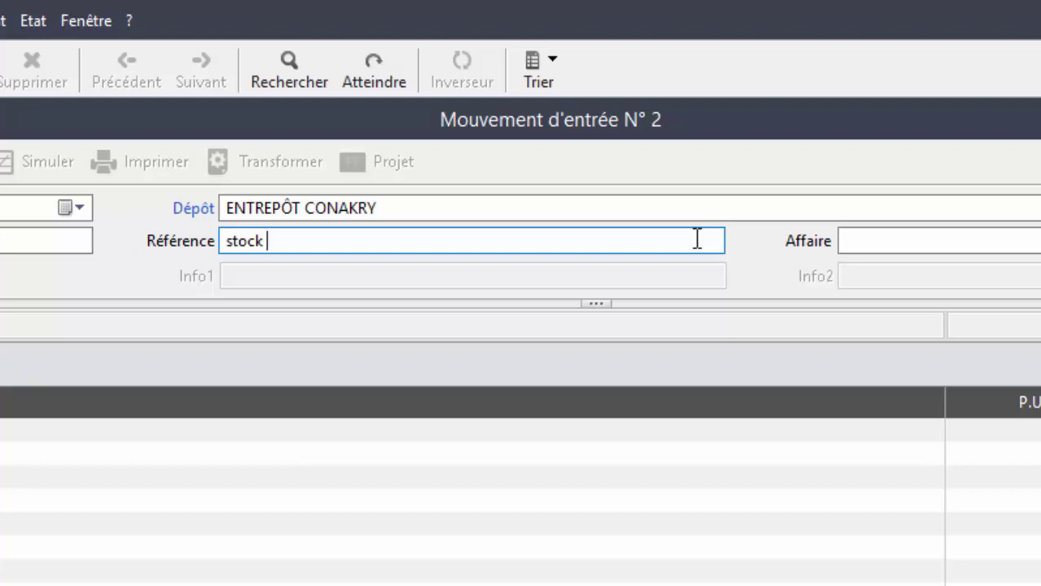
pyautogui.write('ini')
pyautogui.write('tial')
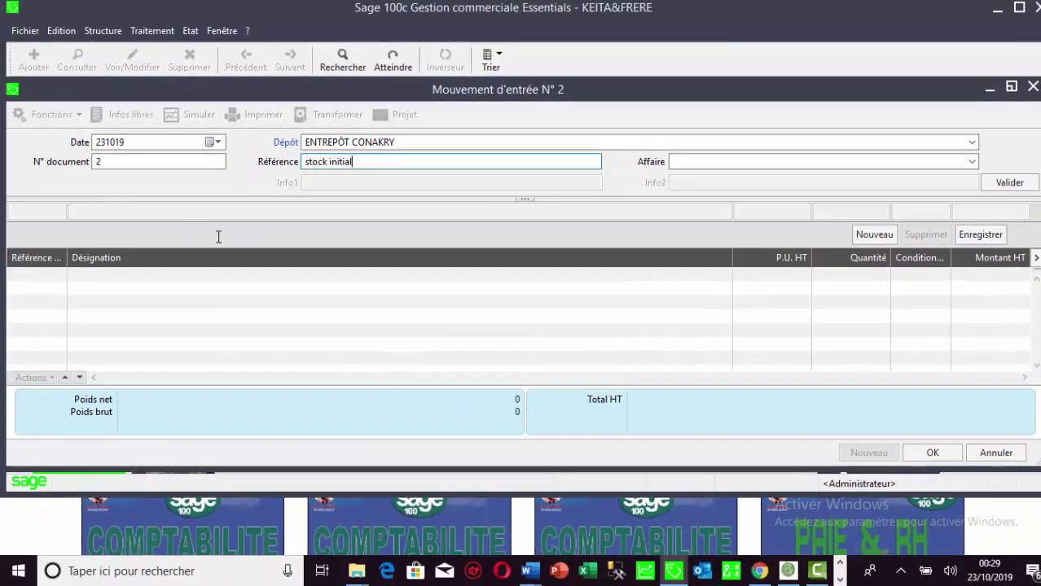
pyautogui.press('Return')
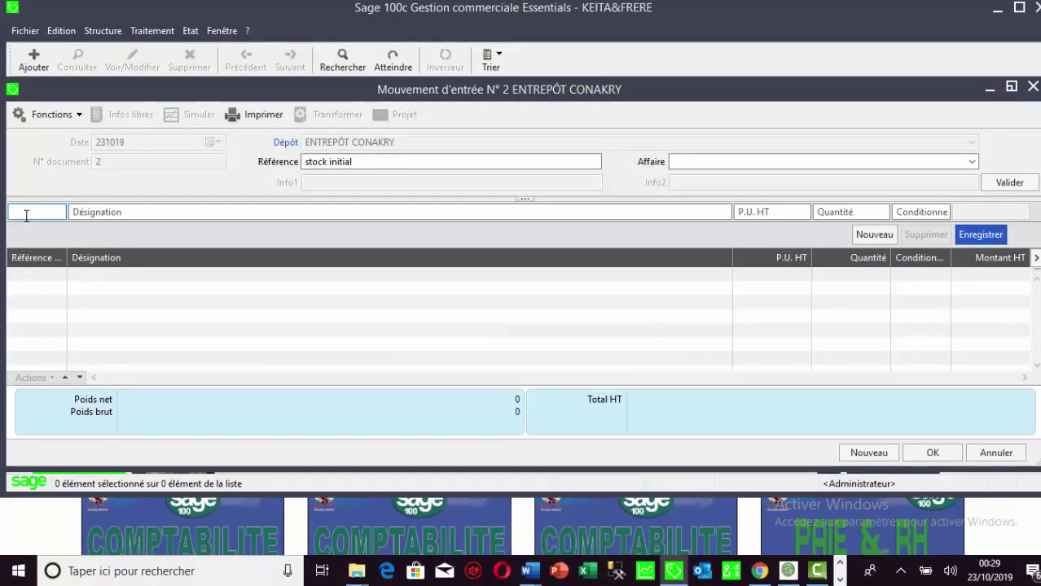
# Browse the selectable articles by the IMPRIMANTES, MICROSOFT, ORDINATEURS, PAPIER and SAGE categories, and close the article selection without choosing one.
pyautogui.write('H')
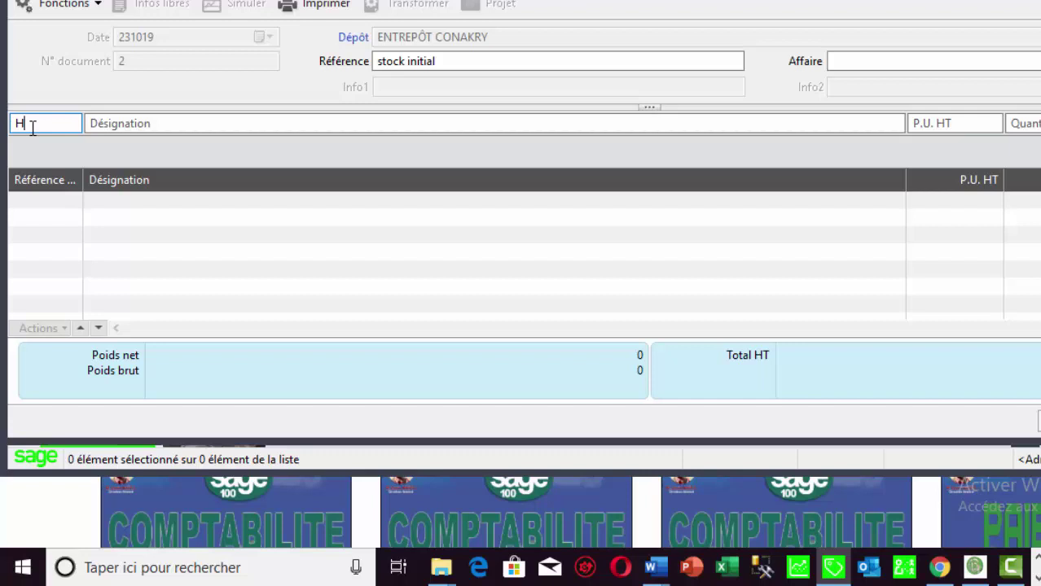
pyautogui.press('Tab')
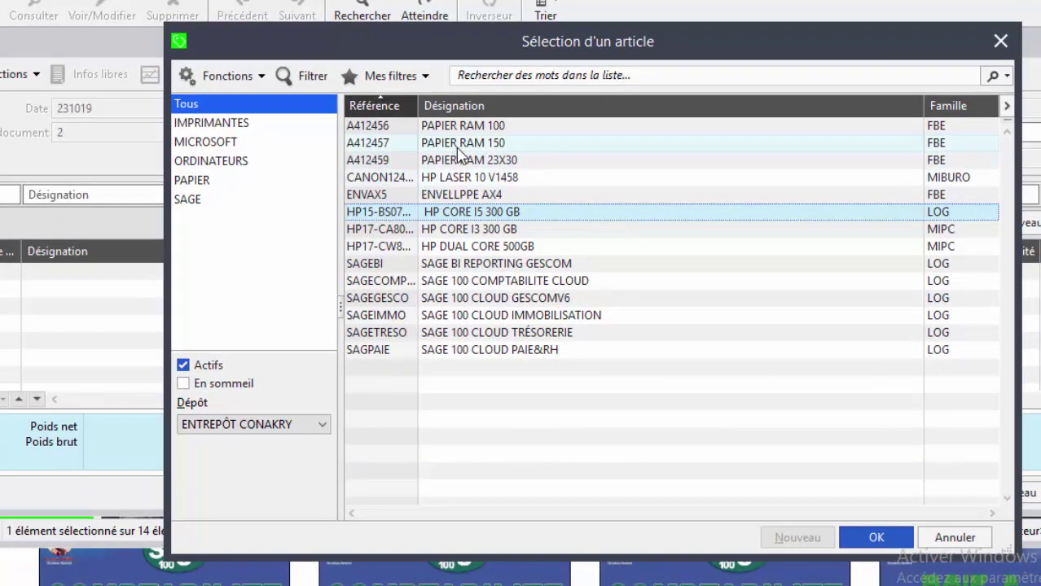
pyautogui.click(231, 127)
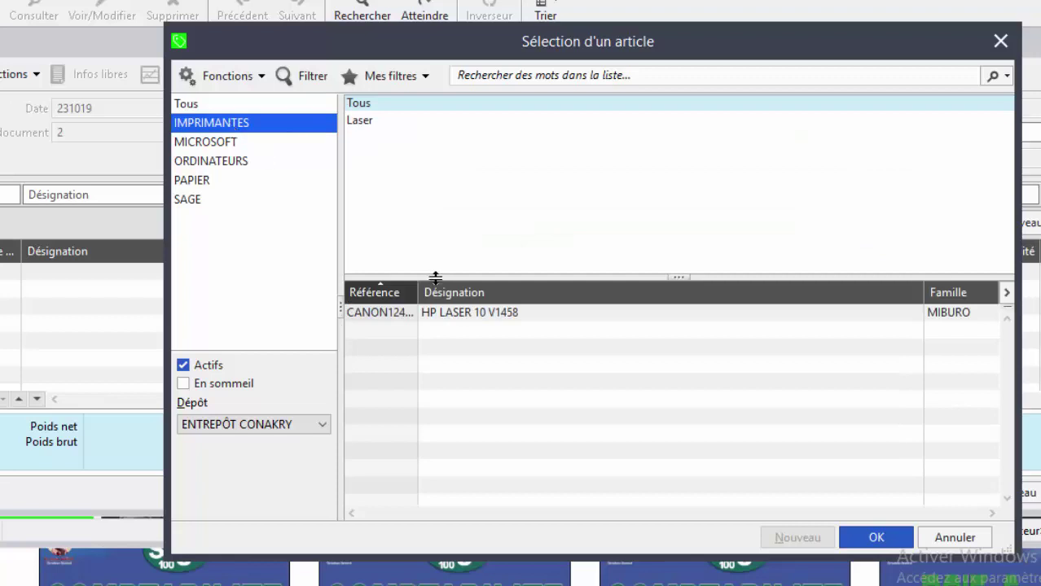
pyautogui.click(225, 146)
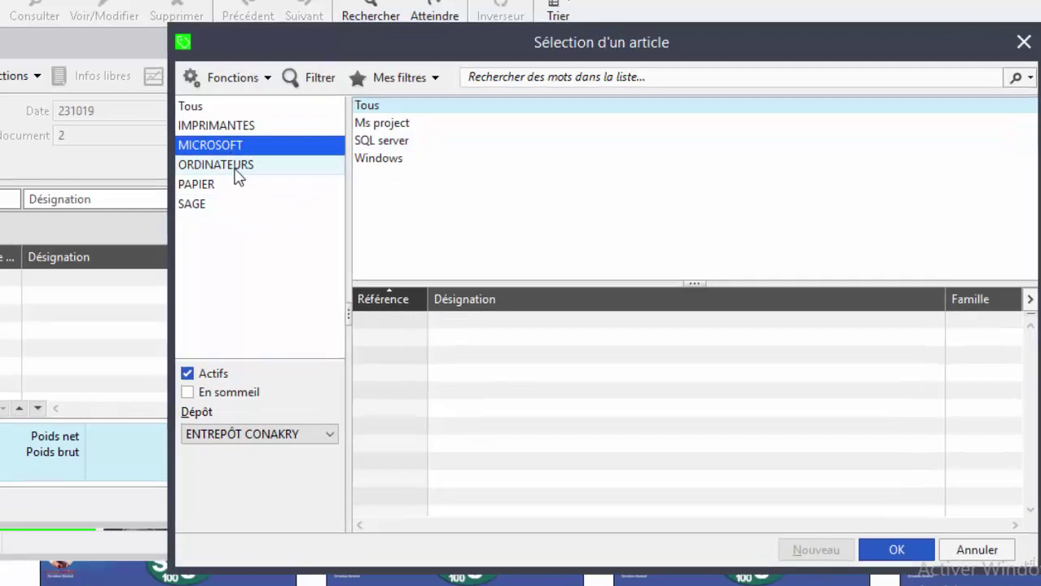
pyautogui.click(236, 165)
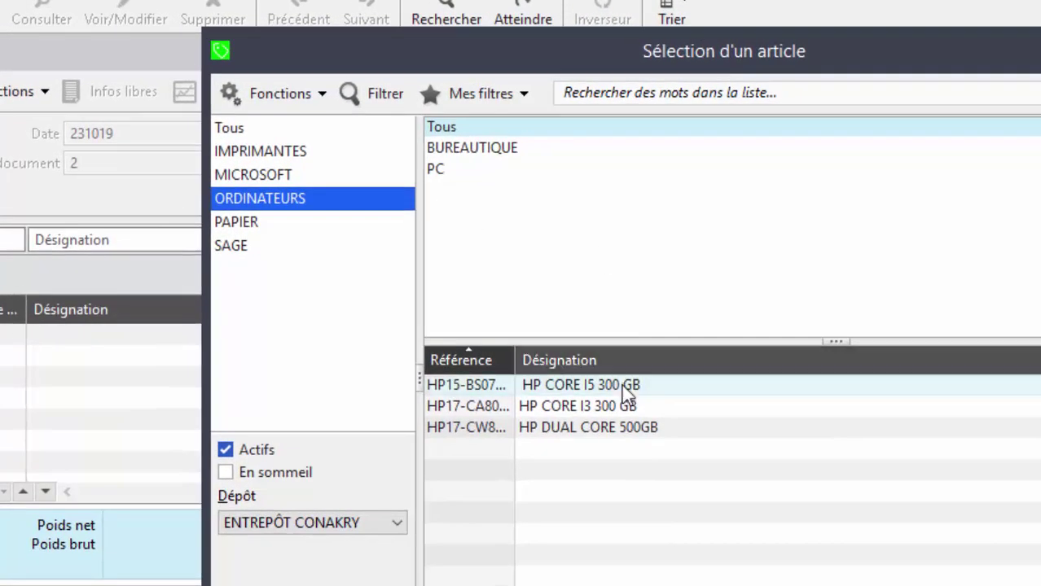
pyautogui.click(625, 393)
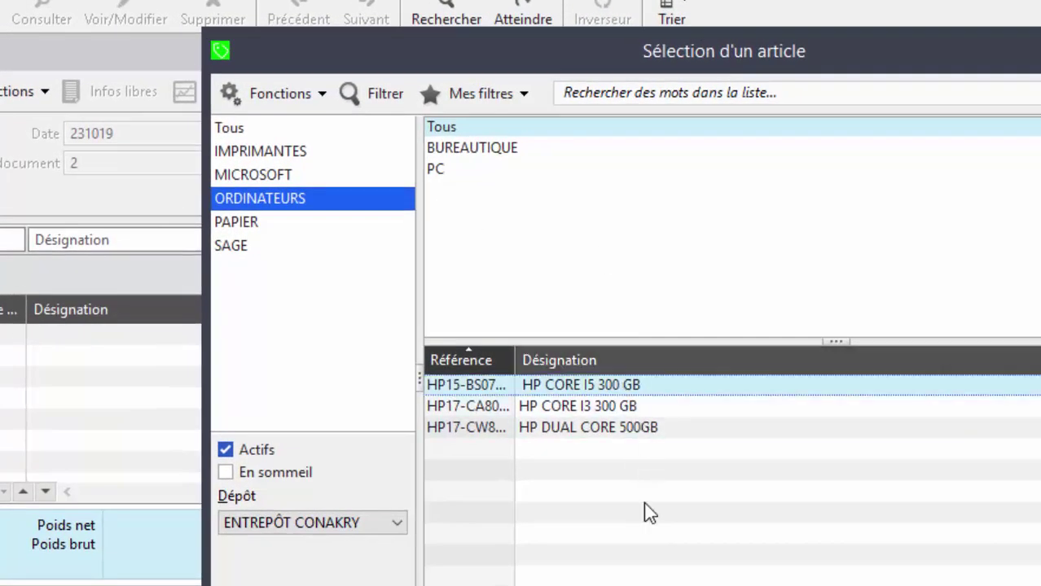
pyautogui.click(259, 226)
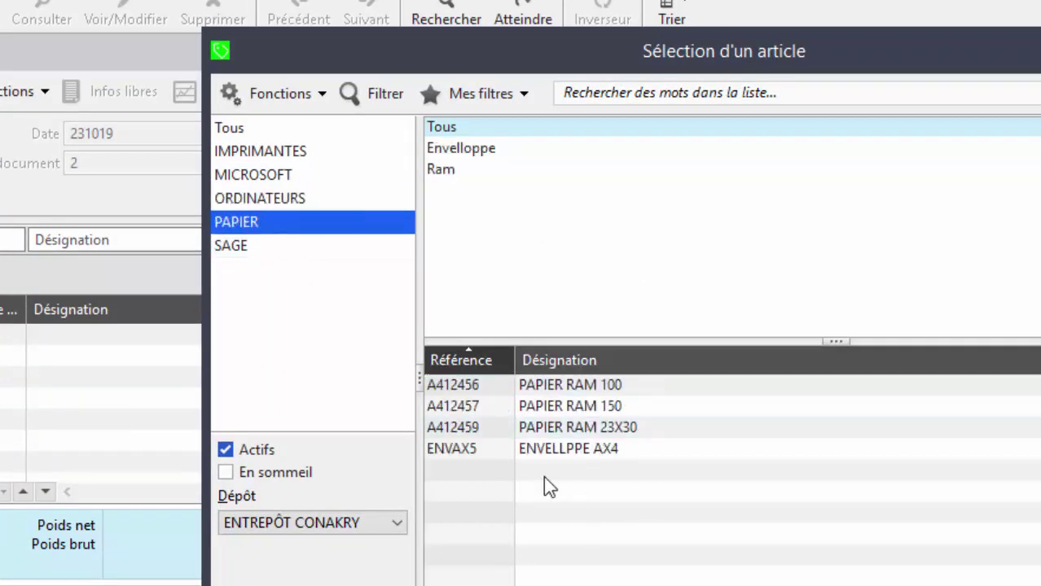
pyautogui.click(255, 249)
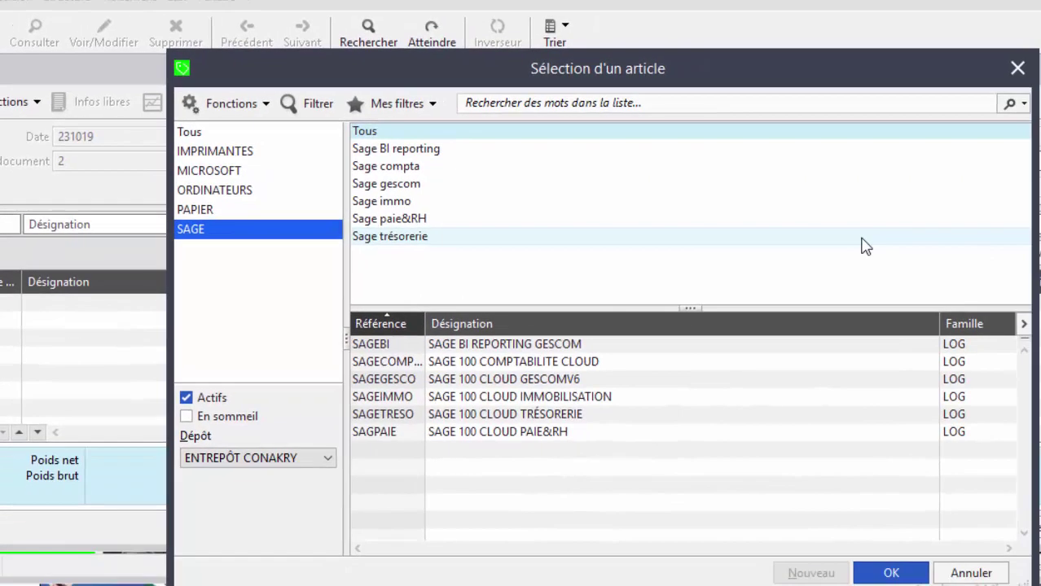
pyautogui.click(1017, 68)
# Add article A412456 PAPIER RAM 100 to the stock entry with a quantity of 10 and save the line.
pyautogui.write('H')
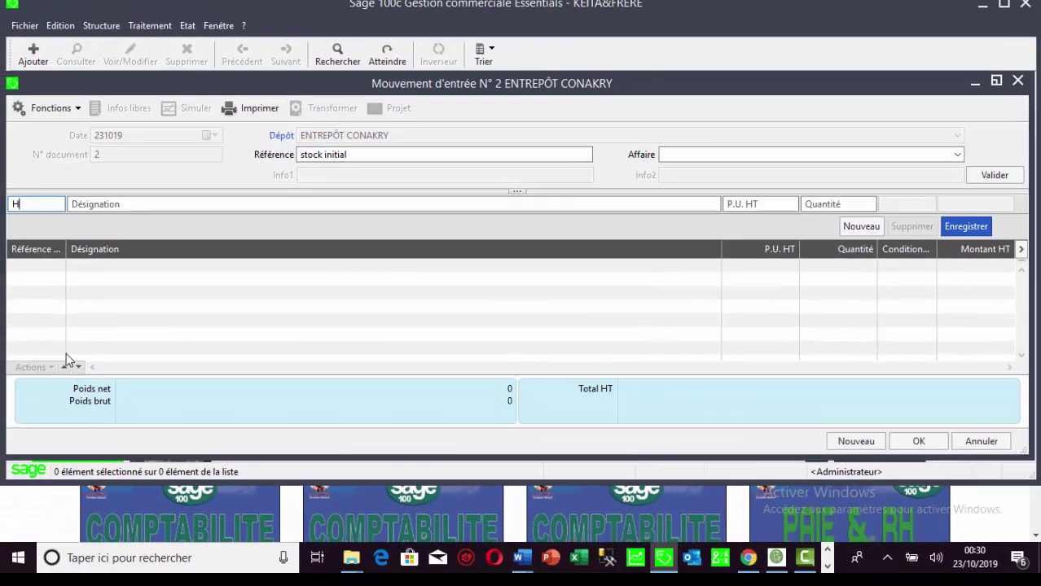
pyautogui.press('Tab')
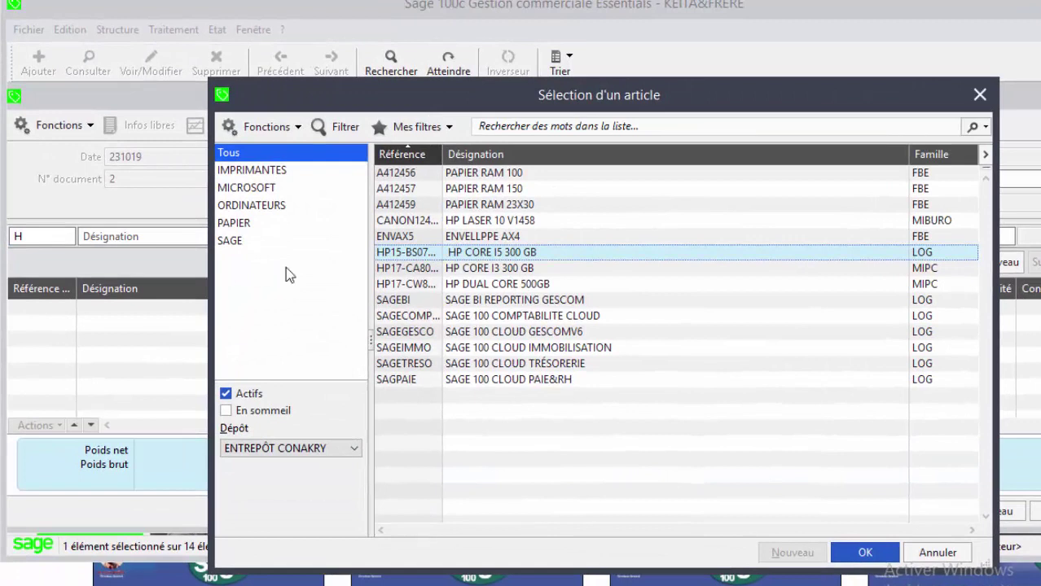
pyautogui.doubleClick(482, 174)
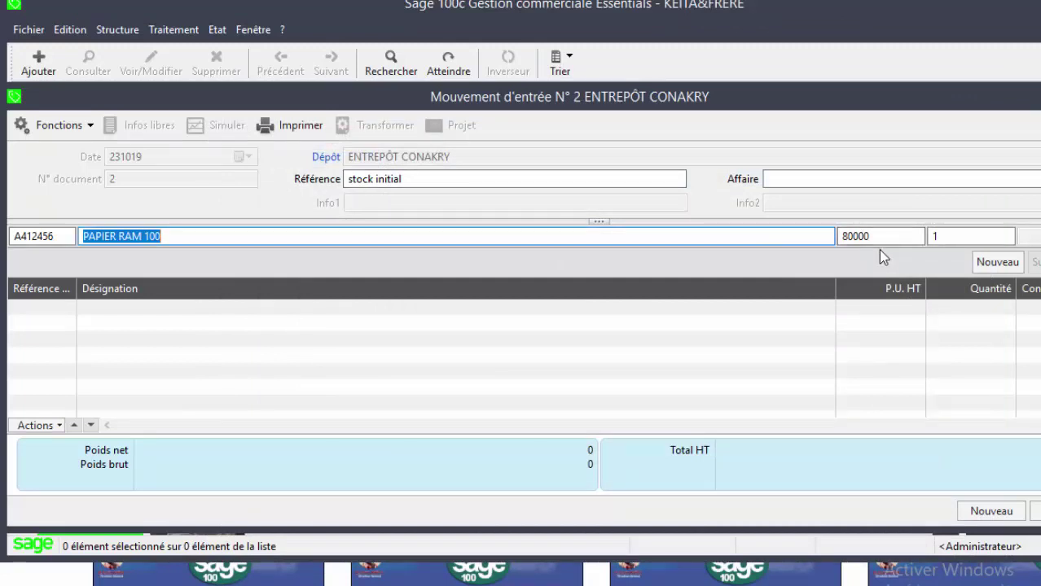
pyautogui.click(947, 235)
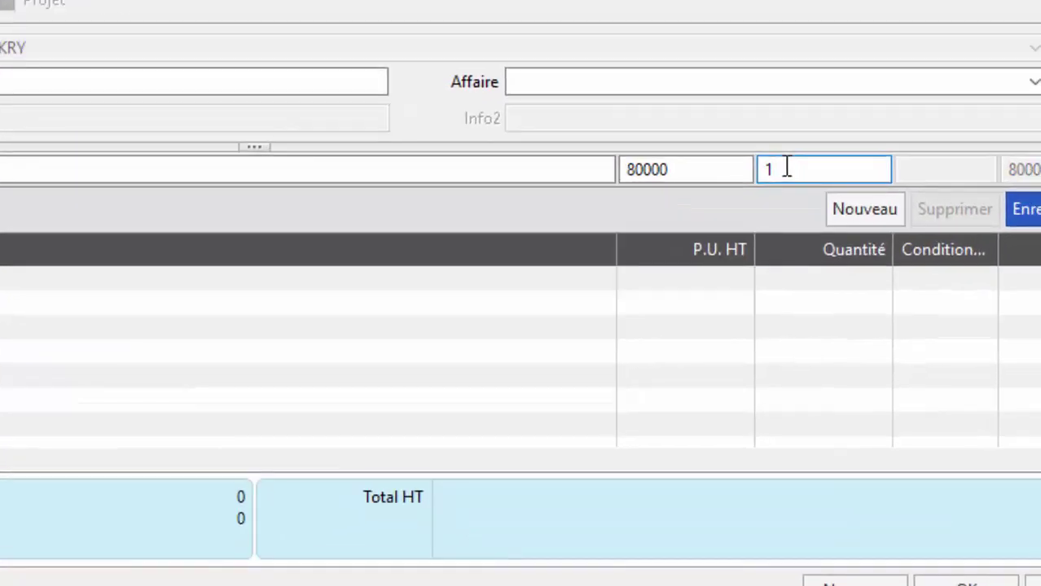
pyautogui.write('0')
pyautogui.press('Return')
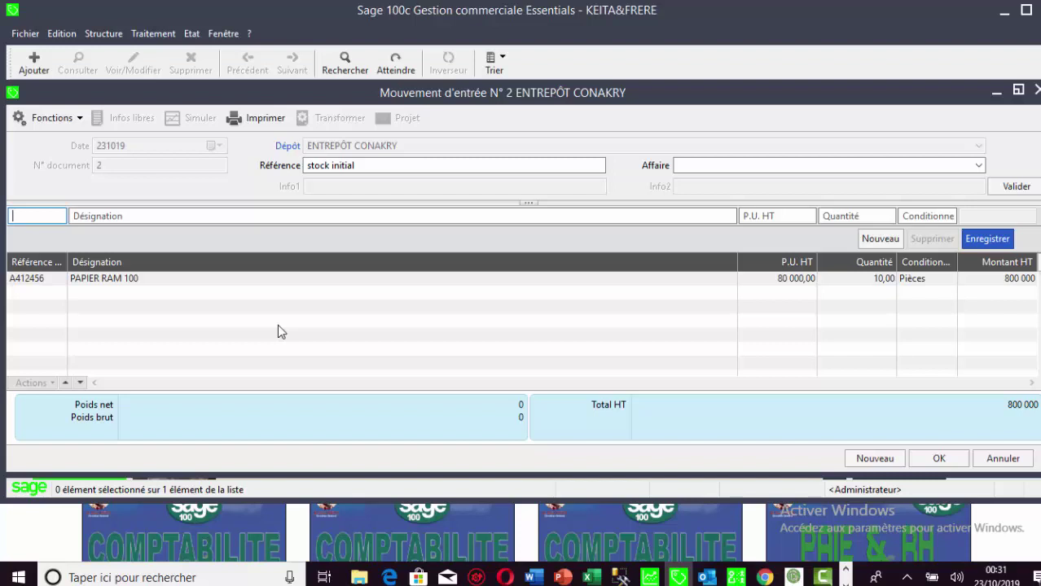
# Delete the PAPIER RAM 100 line from the stock entry and confirm the deletion.
pyautogui.click(301, 281)
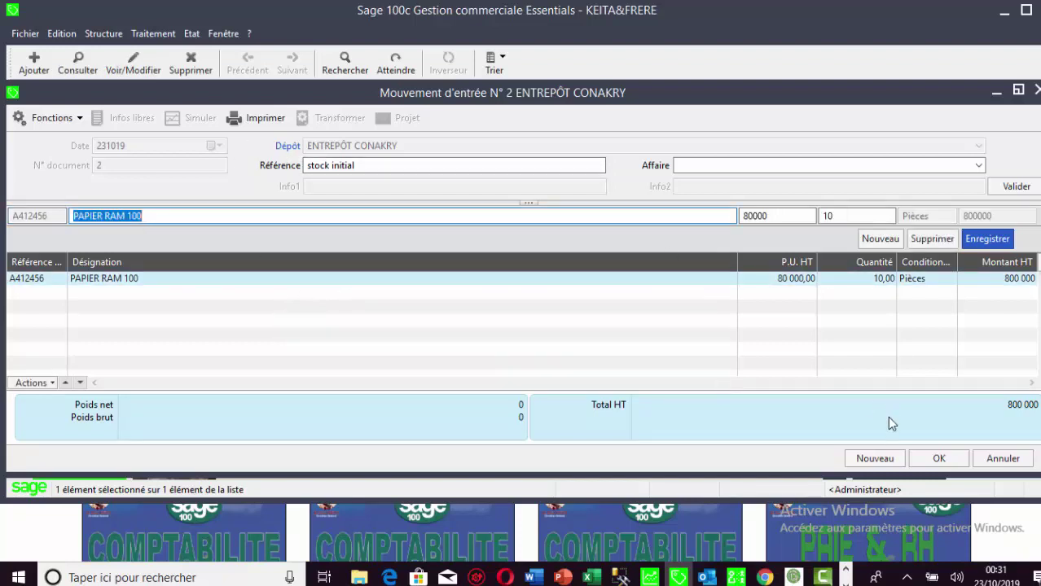
pyautogui.click(191, 65)
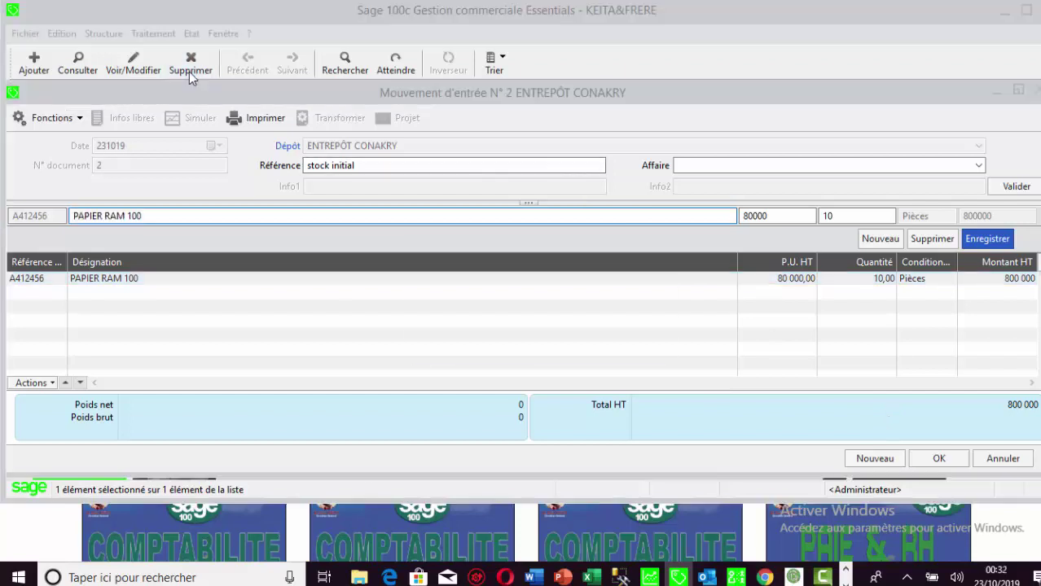
pyautogui.click(475, 345)
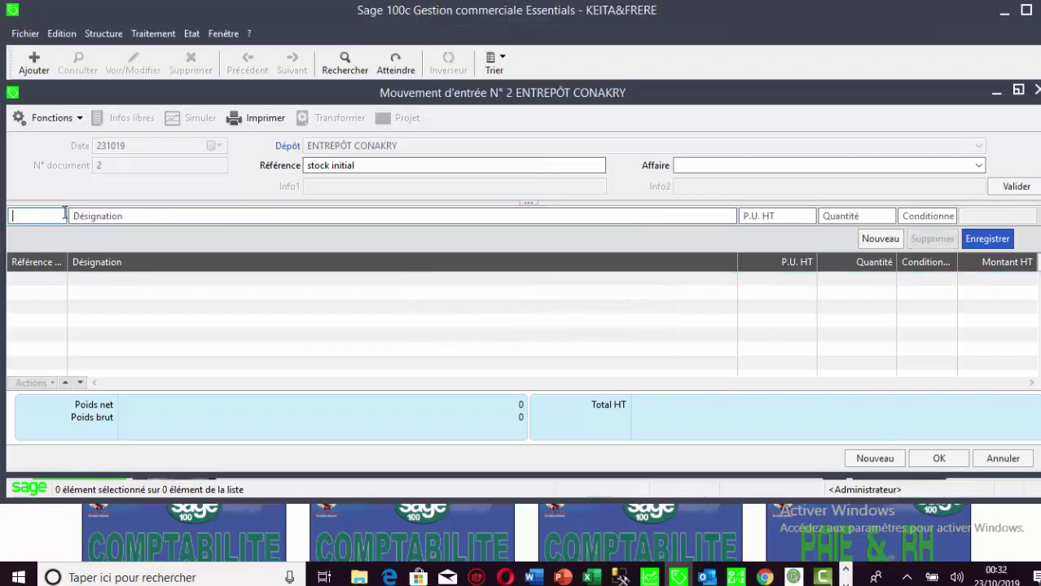
# Look up articles with reference H and add every listed article, from A412456 to SAGPAIE, to the stock entry.
pyautogui.write('H')
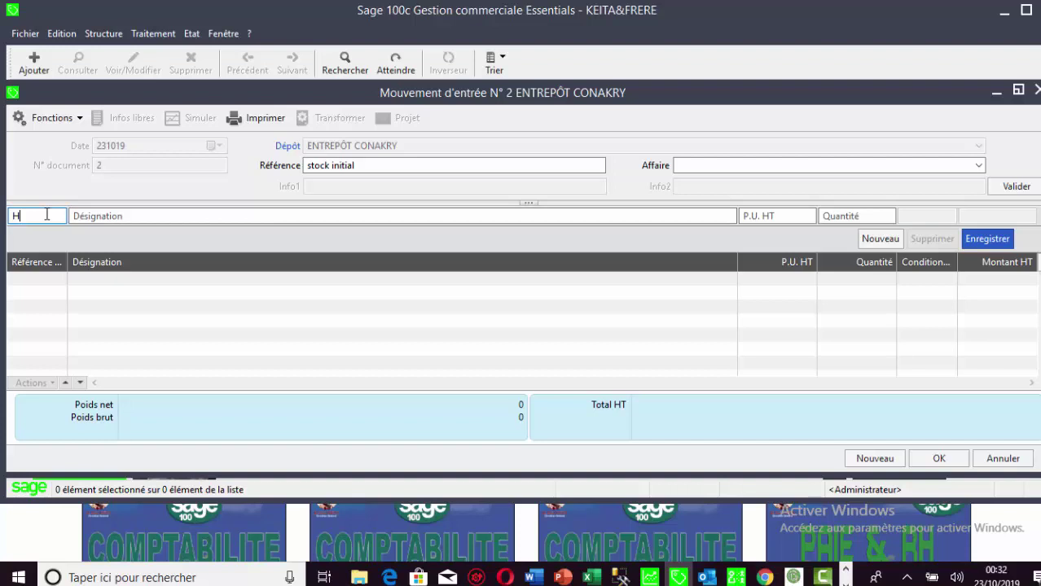
pyautogui.press('Tab')
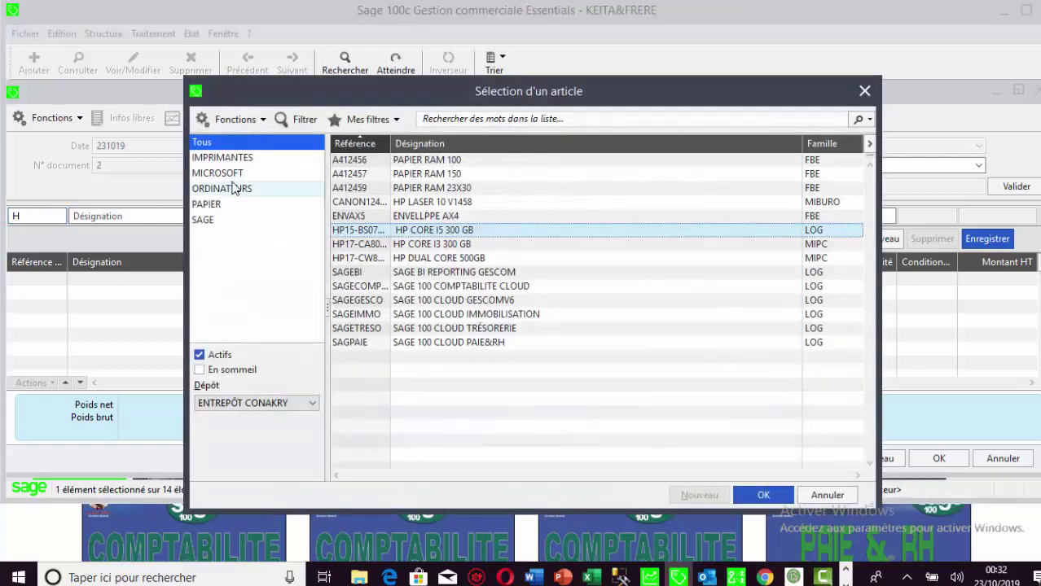
pyautogui.click(422, 163)
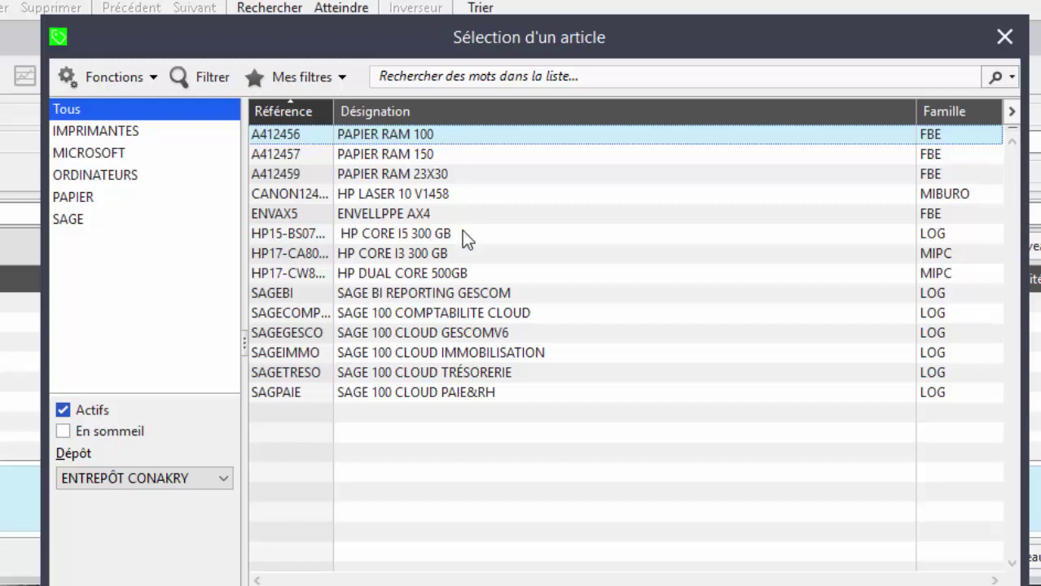
pyautogui.keyDown('shift'); pyautogui.click(480, 391); pyautogui.keyUp('shift')
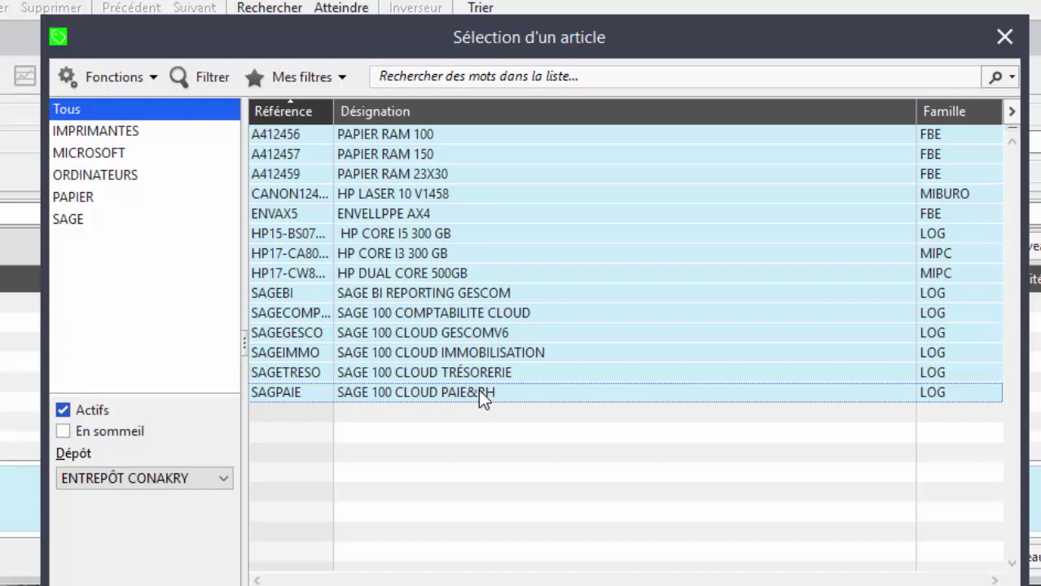
pyautogui.click(921, 585)
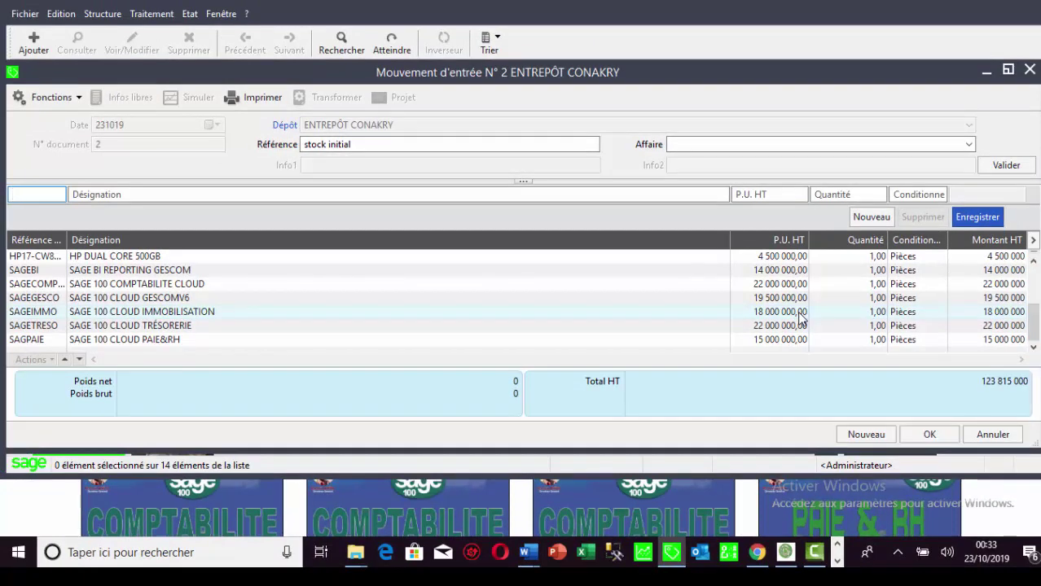
# Set the quantity of the PAPIER RAM 100 line to 50 and save the line.
pyautogui.moveTo(1034, 322); pyautogui.dragTo(1035, 279)
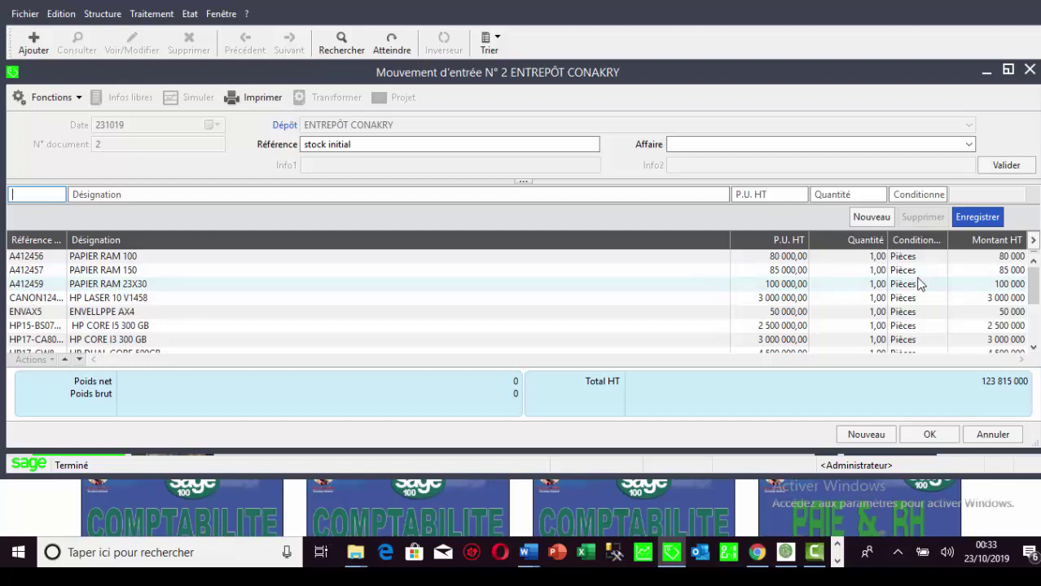
pyautogui.click(856, 259)
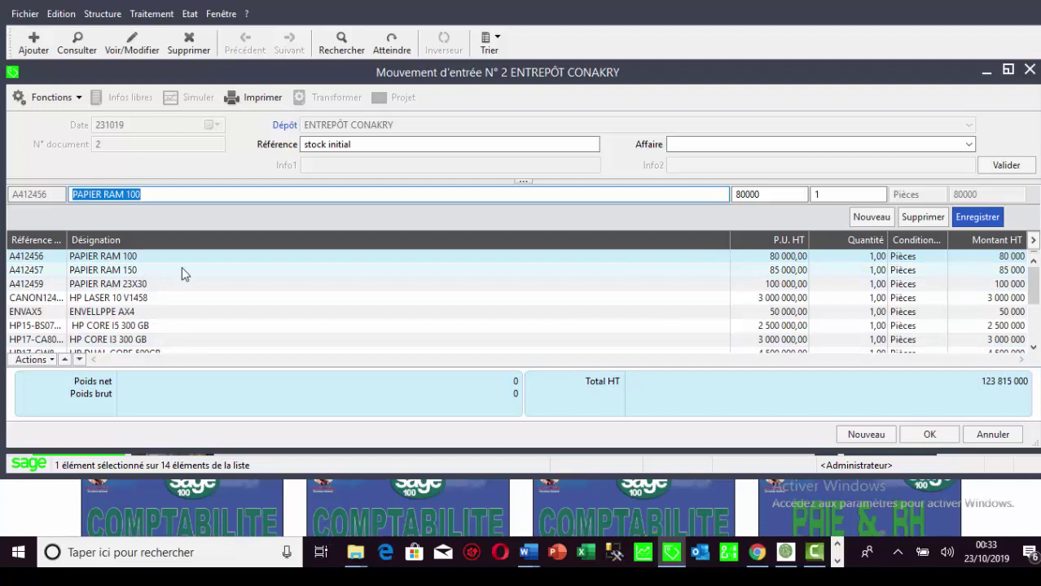
pyautogui.click(834, 196)
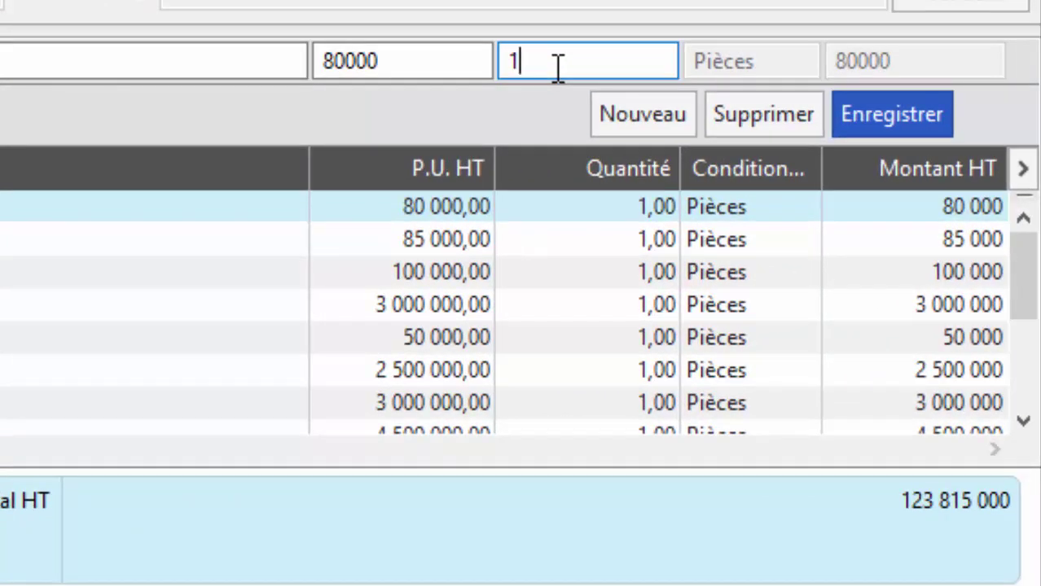
pyautogui.press('BackSpace')
pyautogui.write('50')
pyautogui.press('Return')
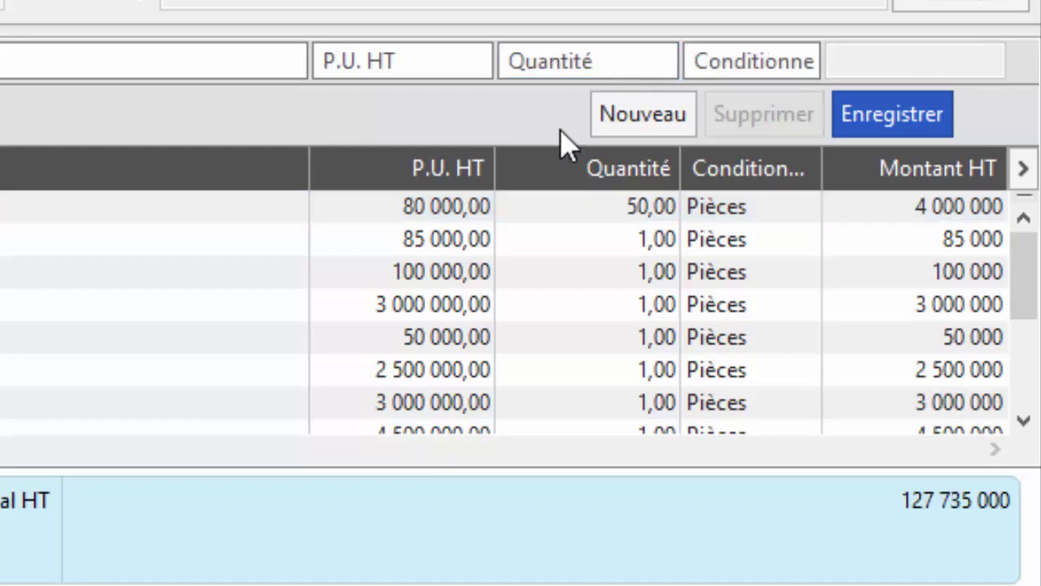
# Set the quantity of the PAPIER RAM 150 line to 50 and save the line.
pyautogui.click(600, 241)
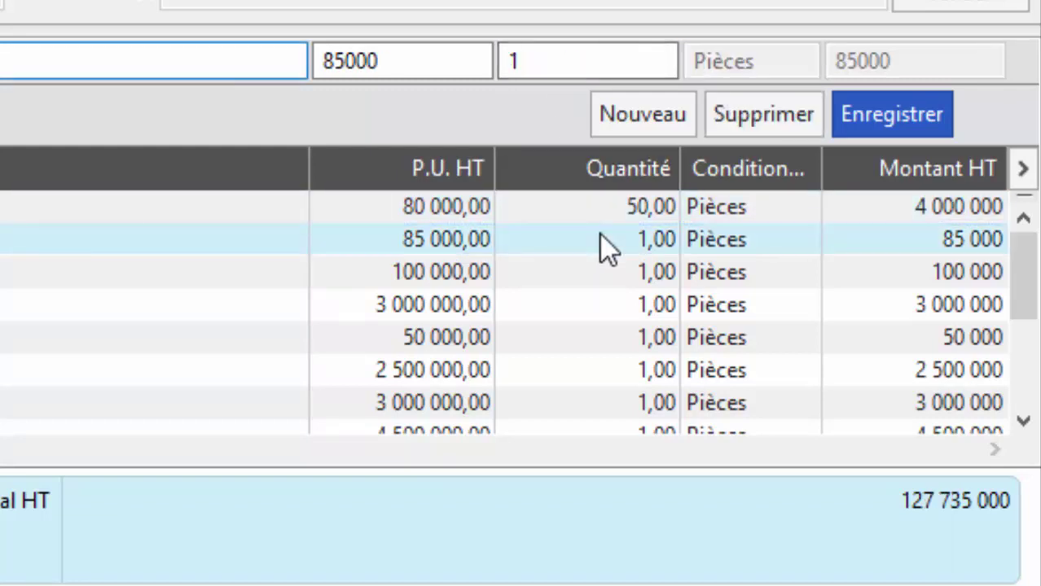
pyautogui.click(548, 67)
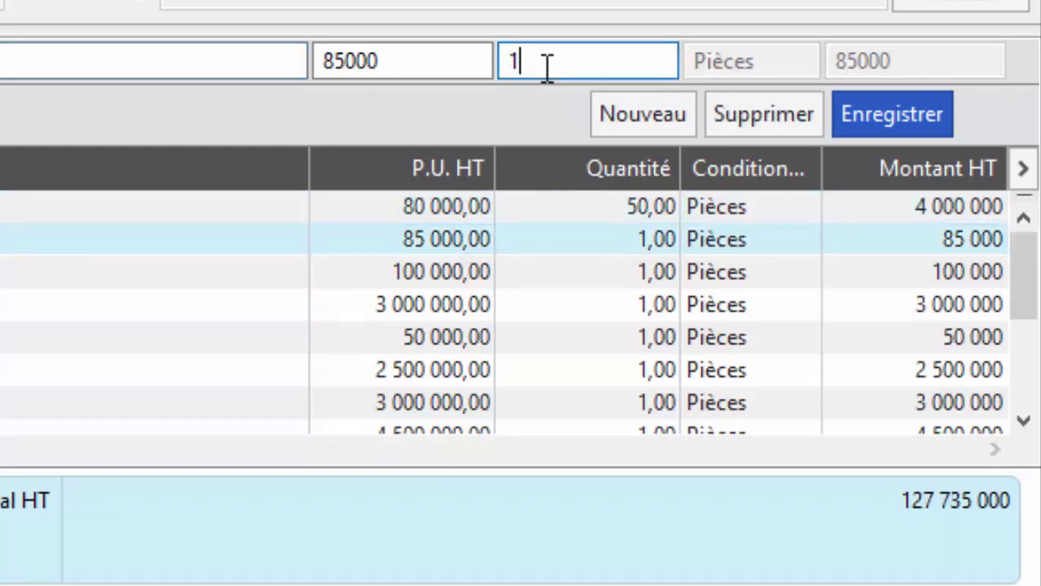
pyautogui.press('BackSpace')
pyautogui.press('Return')
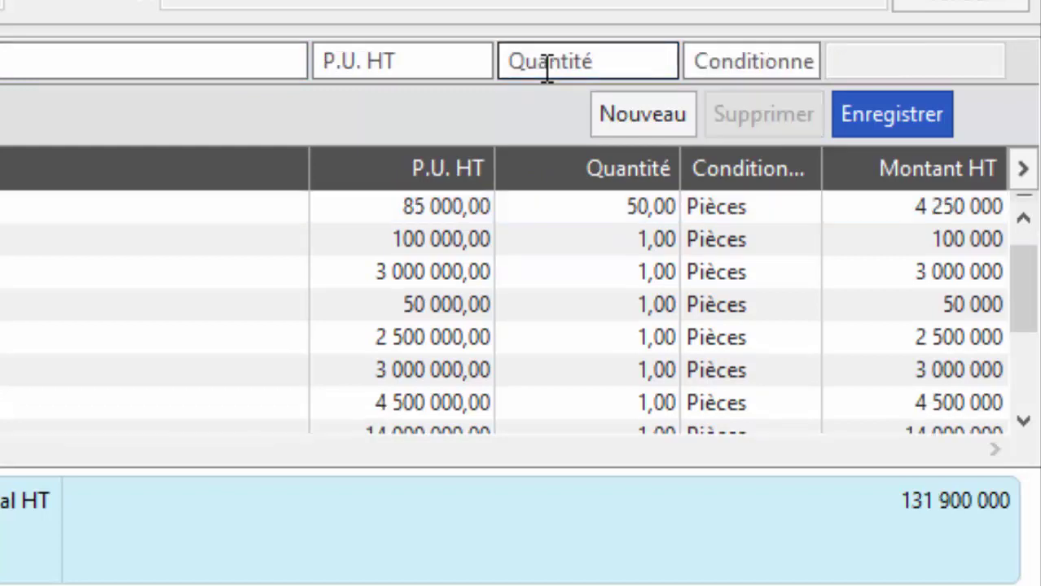
# Open the PAPIER RAM 23X30 line of the stock entry and examine how the quantities are formatted.
pyautogui.click(639, 243)
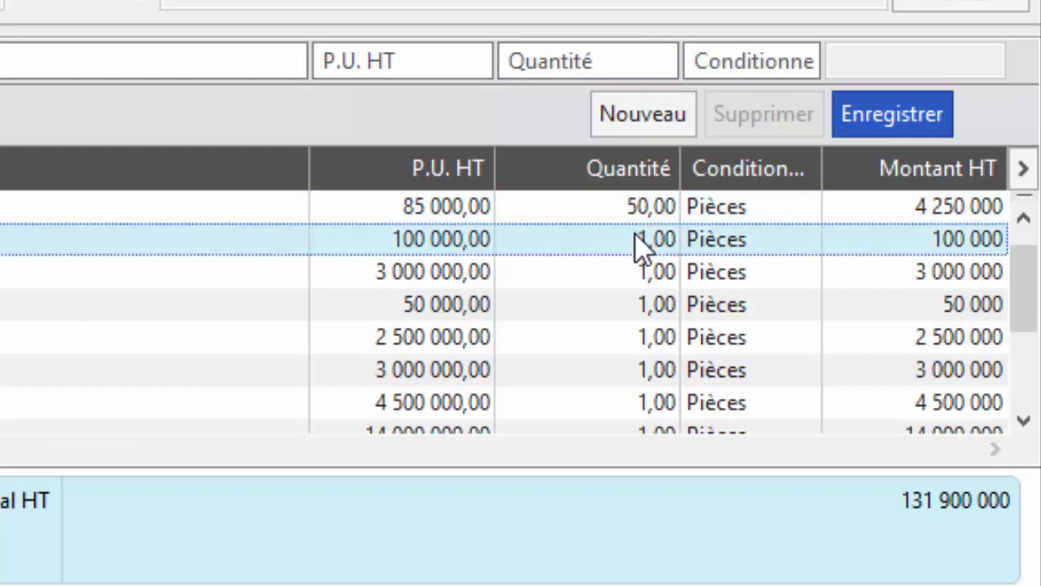
pyautogui.click(635, 238)
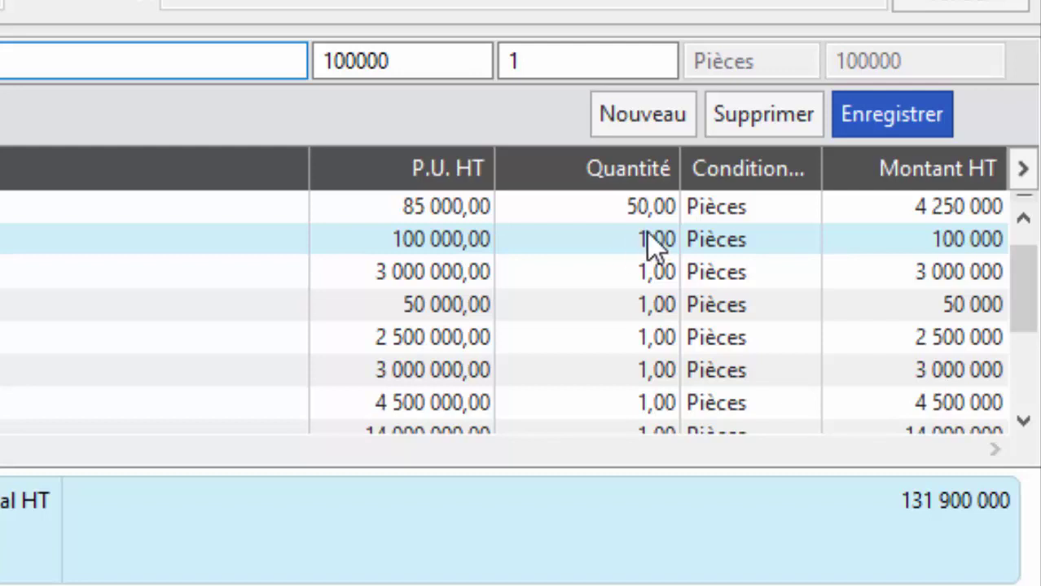
pyautogui.click(662, 208)
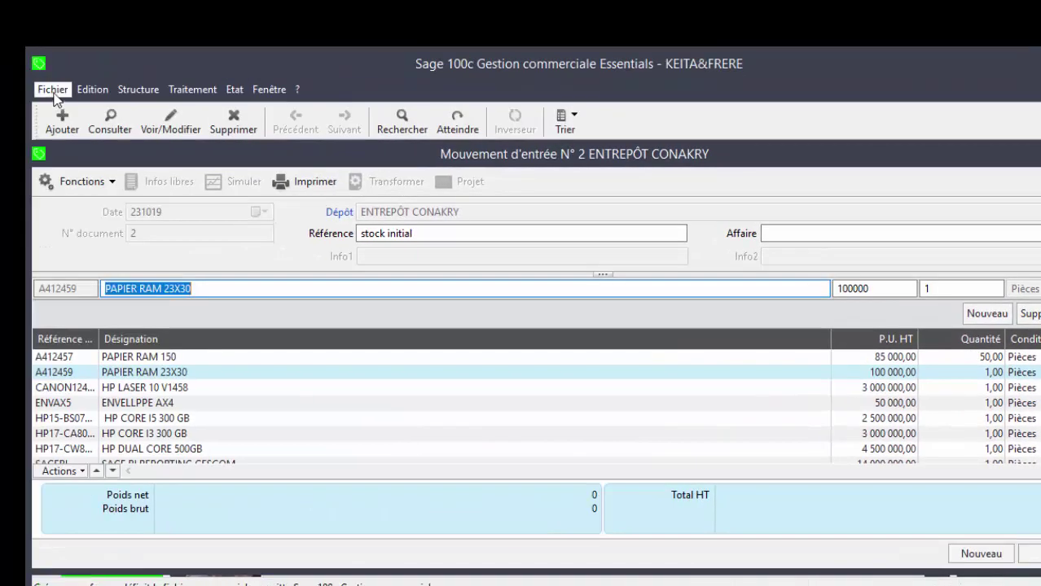
# Review the Devise and Pays lists in the company's international parameters and close them.
pyautogui.click(54, 94)
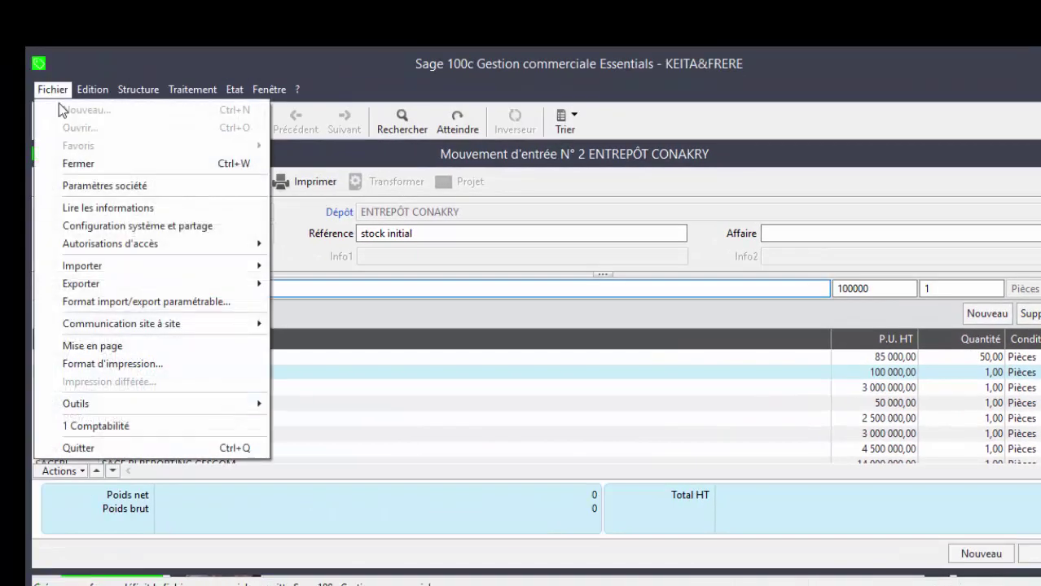
pyautogui.click(118, 187)
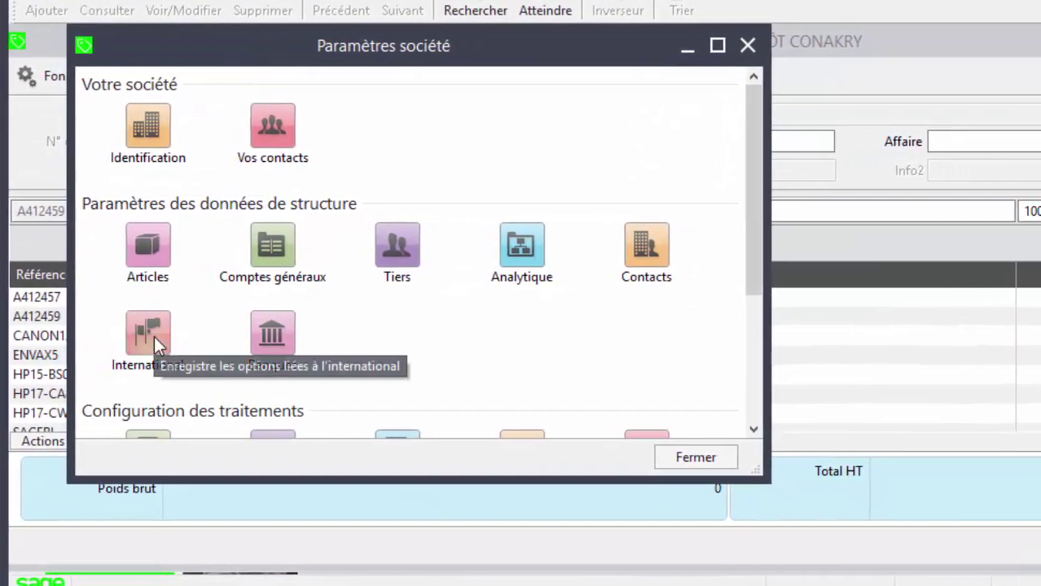
pyautogui.click(154, 337)
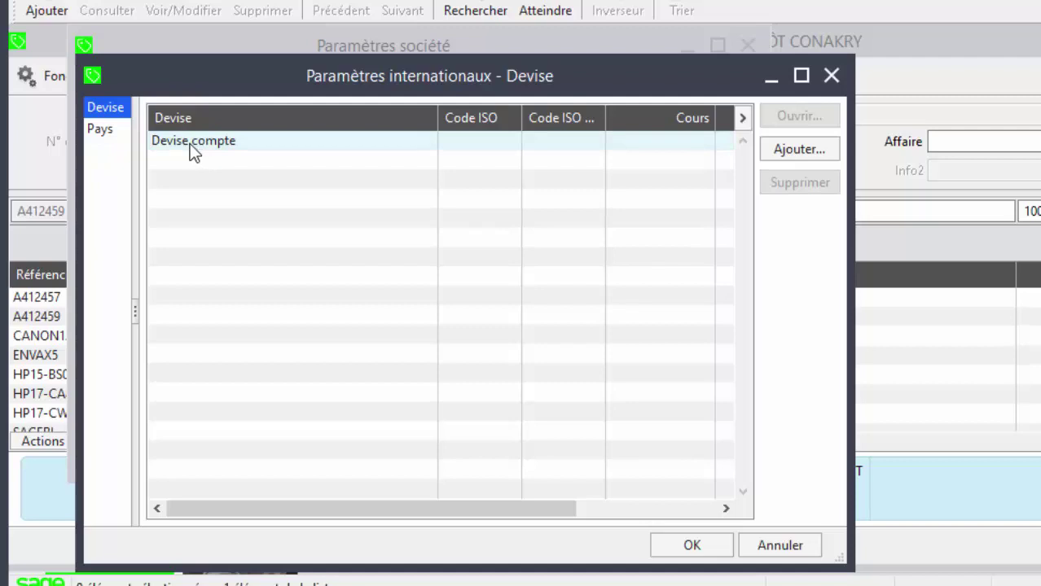
pyautogui.click(112, 132)
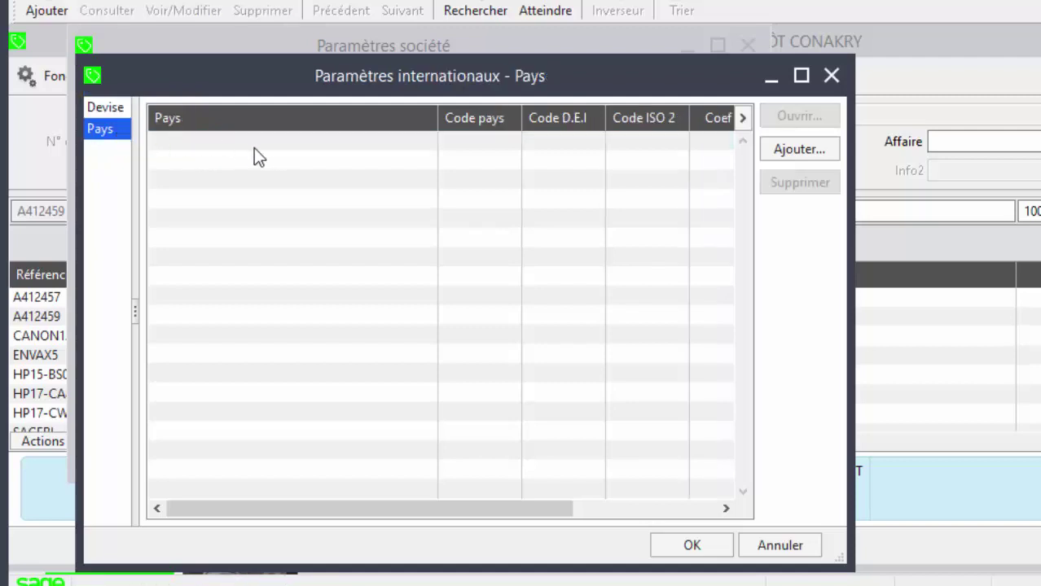
pyautogui.click(831, 76)
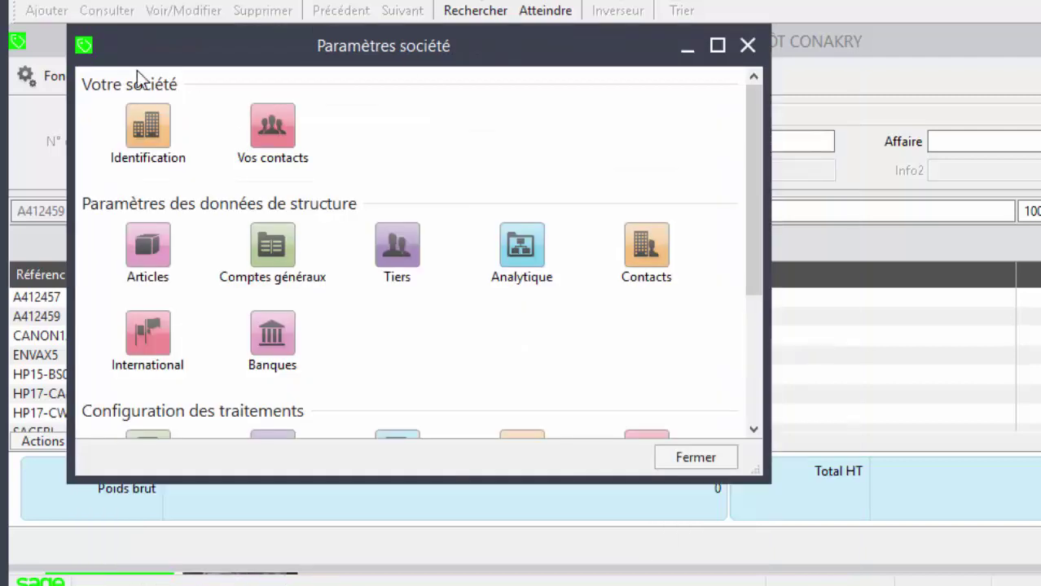
# Try to change the company's quantity format to "# ##0," without decimals under Monnaie & Formats, and close the company parameters.
pyautogui.click(171, 155)
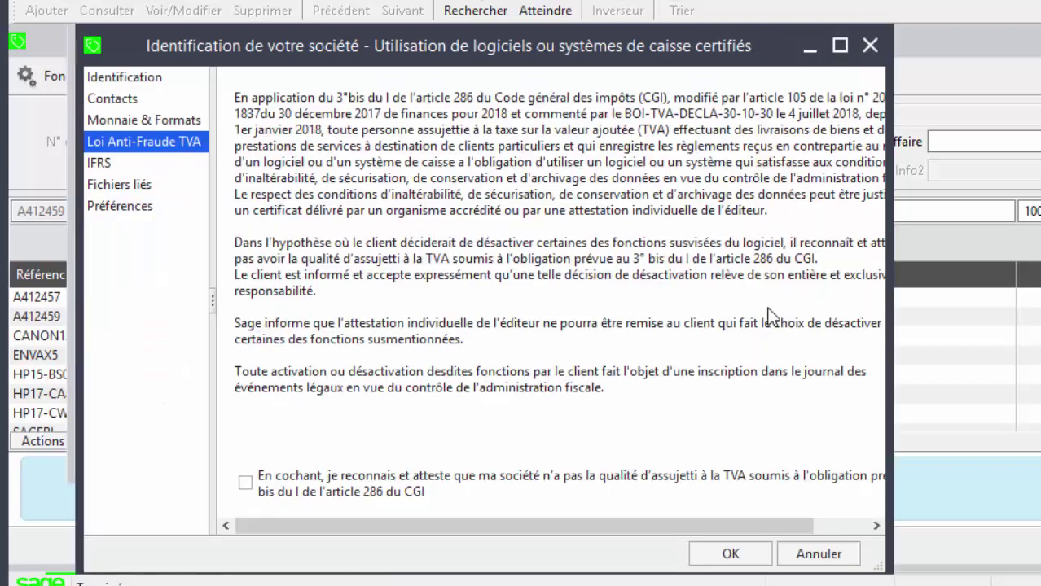
pyautogui.click(165, 119)
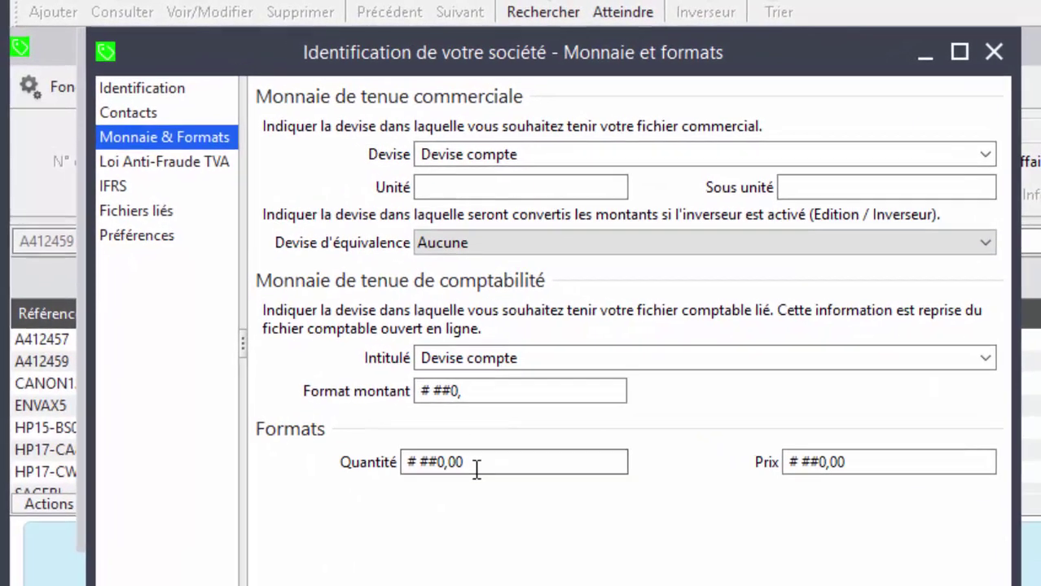
pyautogui.click(417, 406)
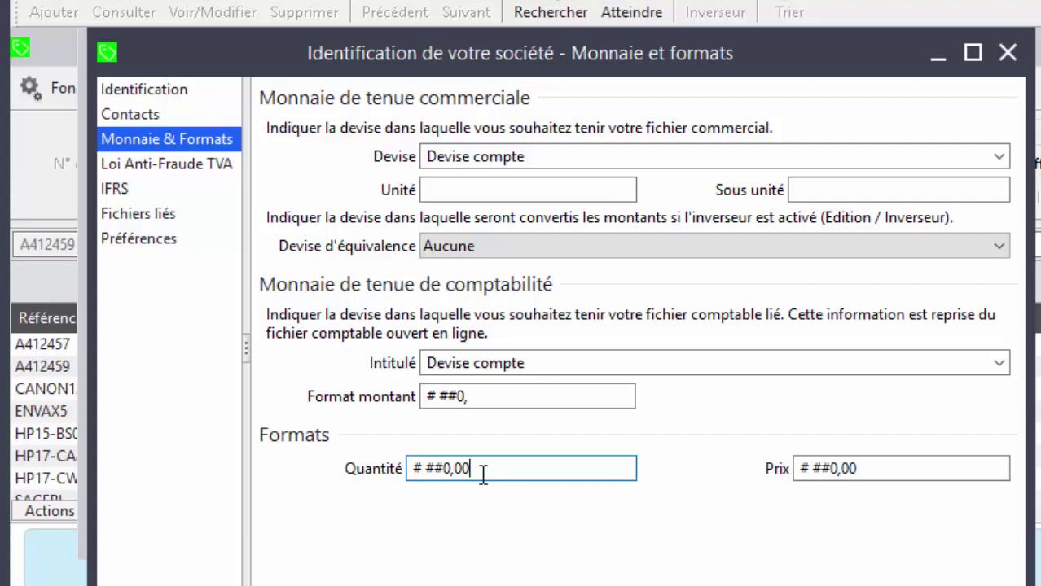
pyautogui.press('BackSpace')
pyautogui.press('BackSpace')
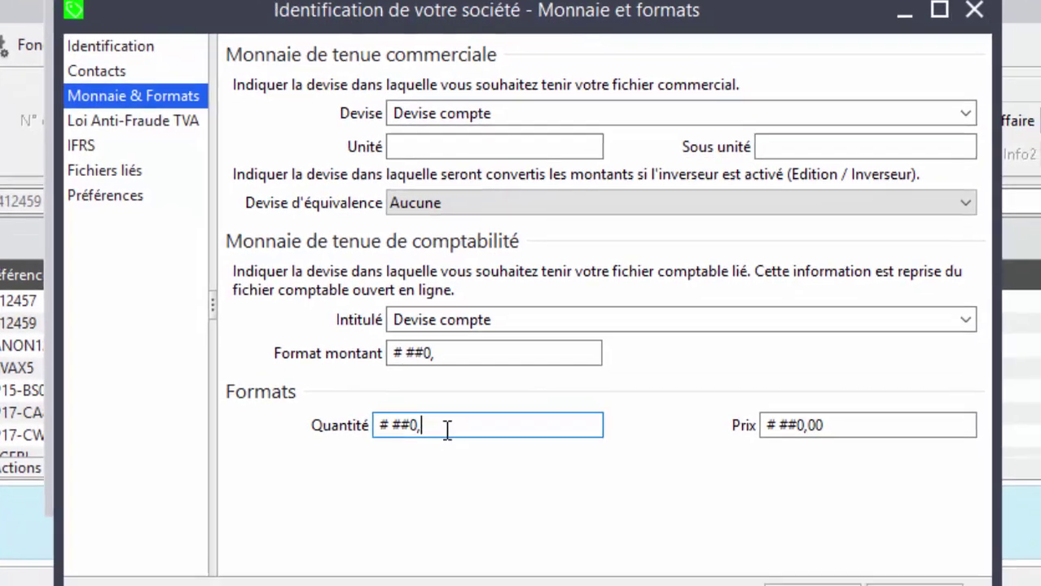
pyautogui.click(760, 550)
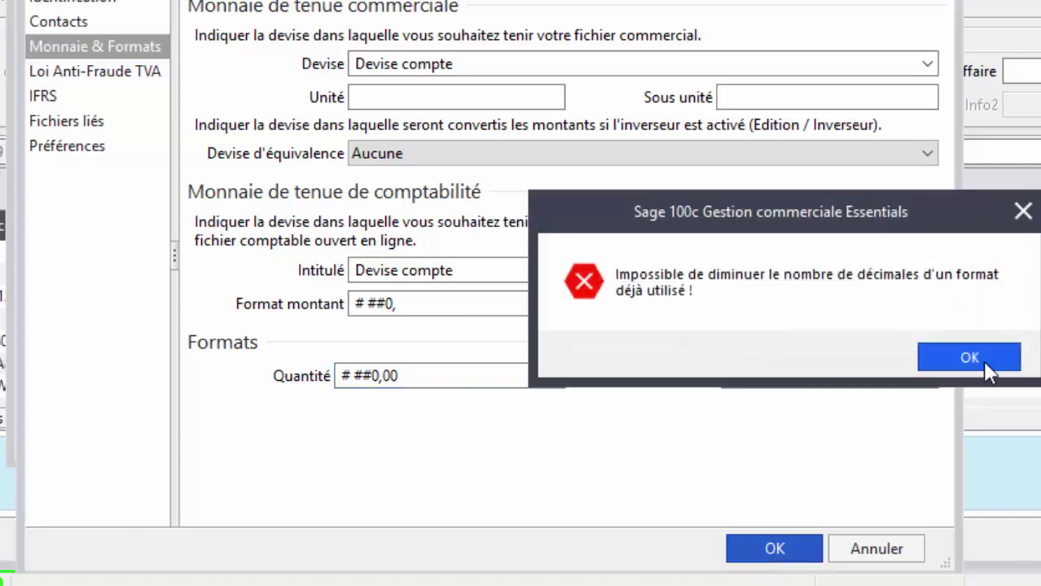
pyautogui.click(969, 359)
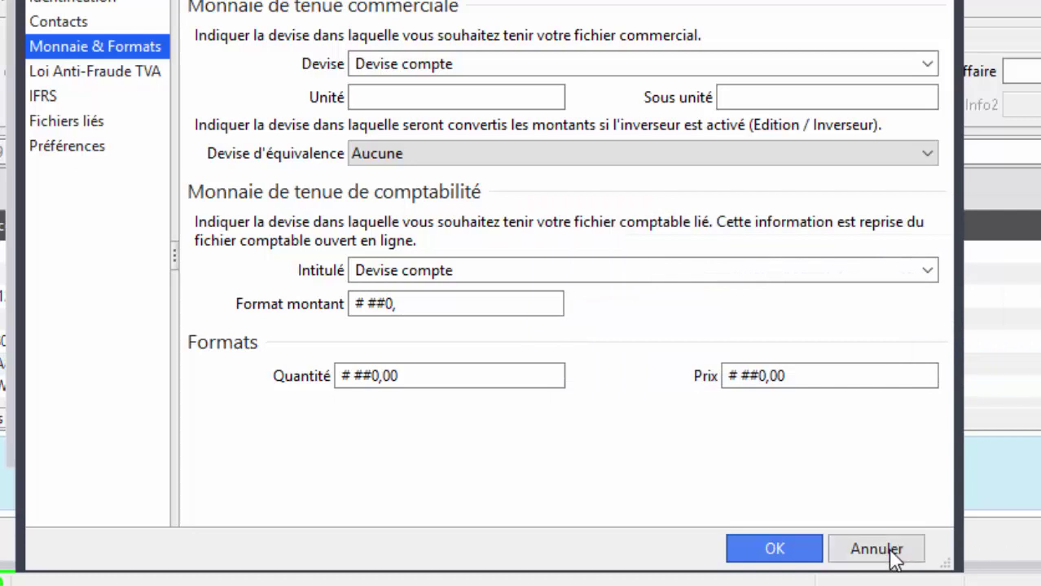
pyautogui.click(891, 550)
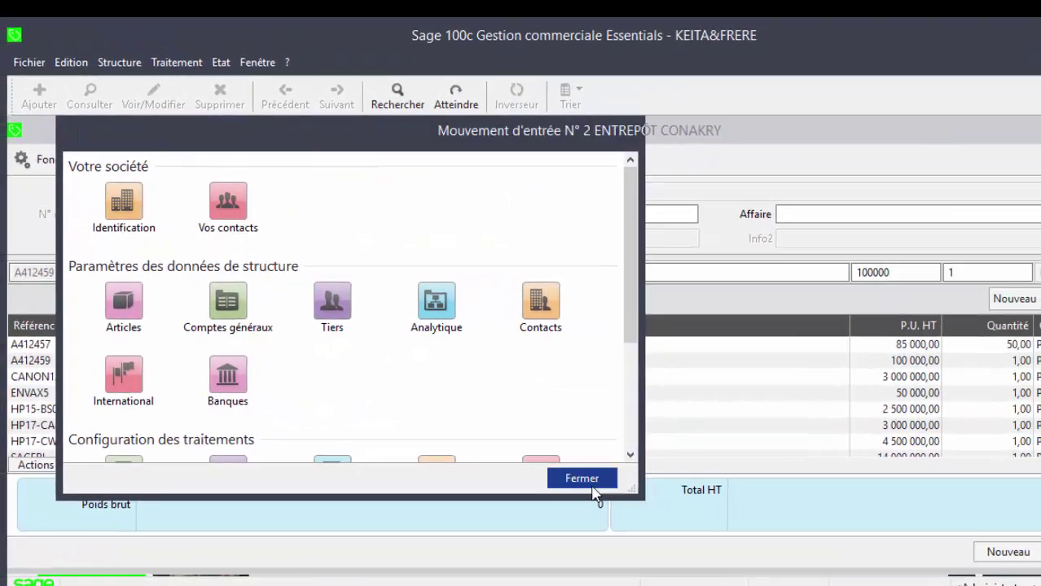
pyautogui.click(592, 486)
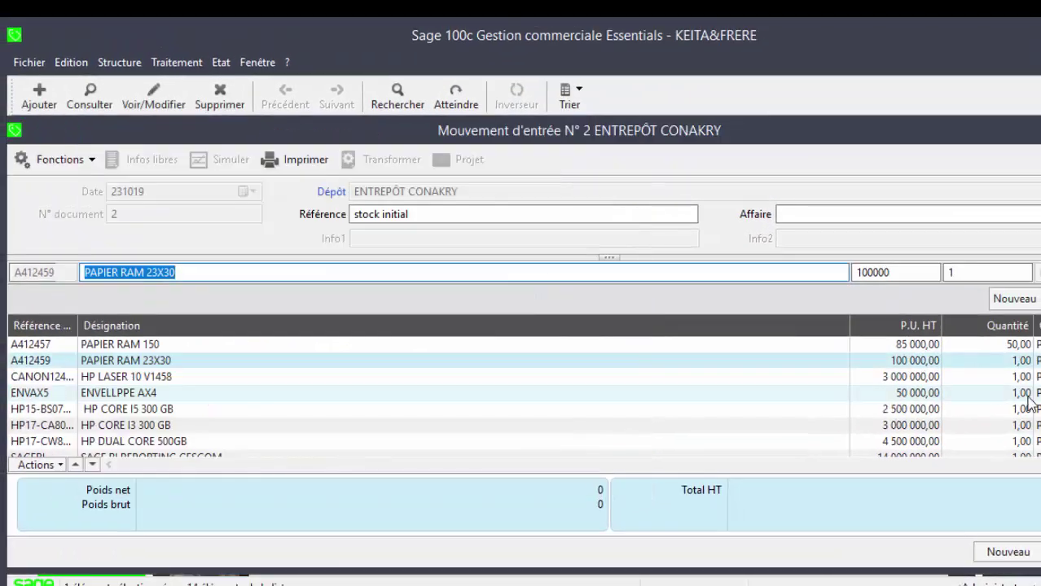
pyautogui.click(1015, 347)
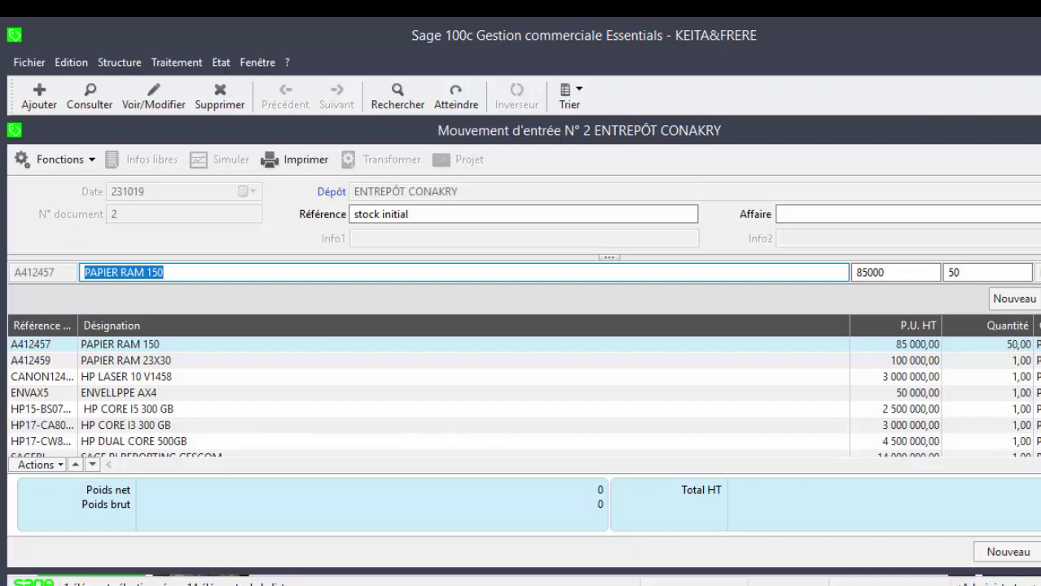
pyautogui.scroll(1, 523, 396)
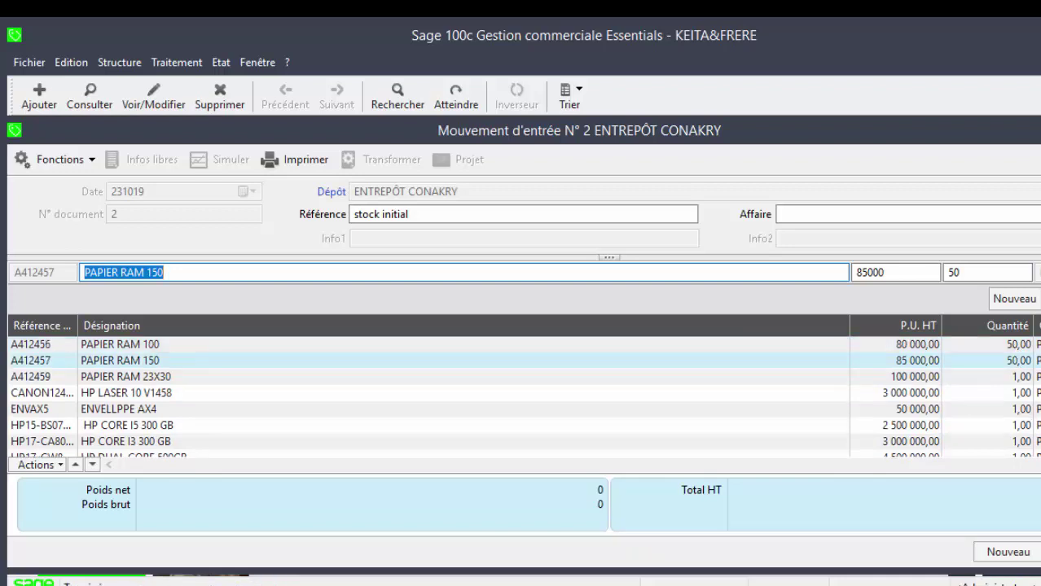
pyautogui.keyDown('ctrl'); pyautogui.click(1019, 380); pyautogui.keyUp('ctrl')
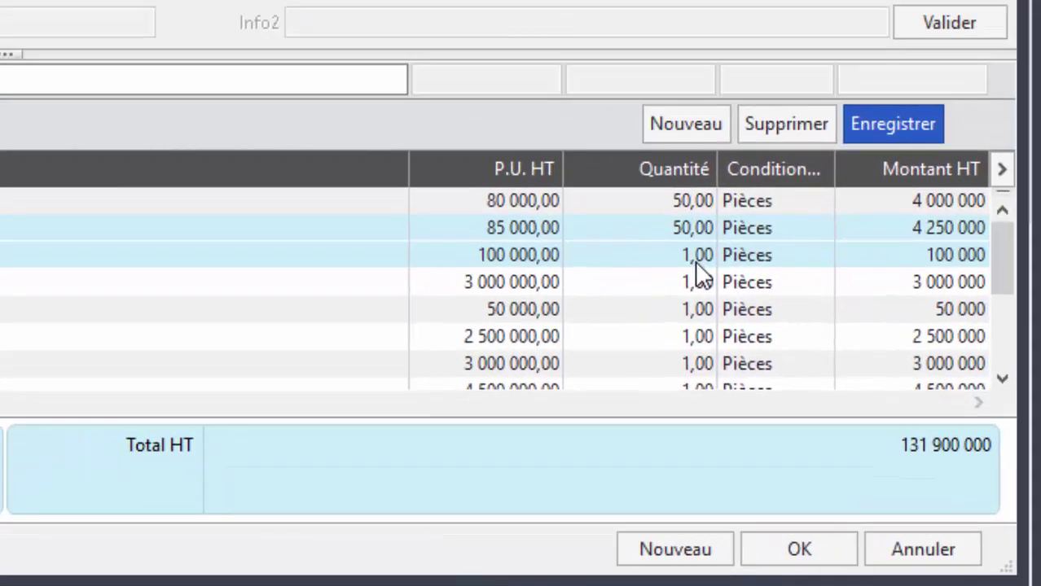
pyautogui.keyDown('shift'); pyautogui.click(698, 371); pyautogui.keyUp('shift')
pyautogui.click(1002, 365)
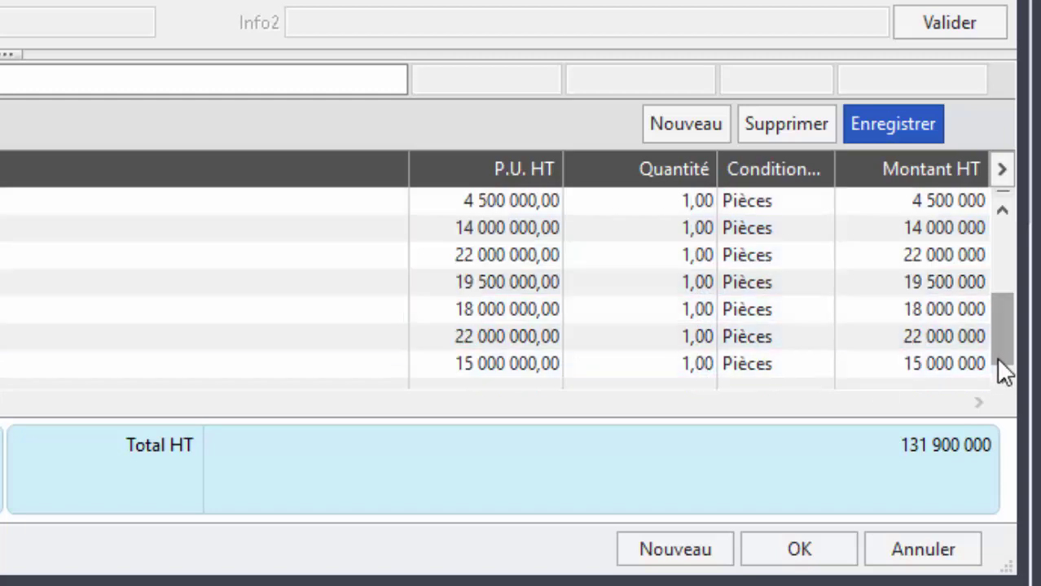
pyautogui.keyDown('shift'); pyautogui.click(696, 367); pyautogui.keyUp('shift')
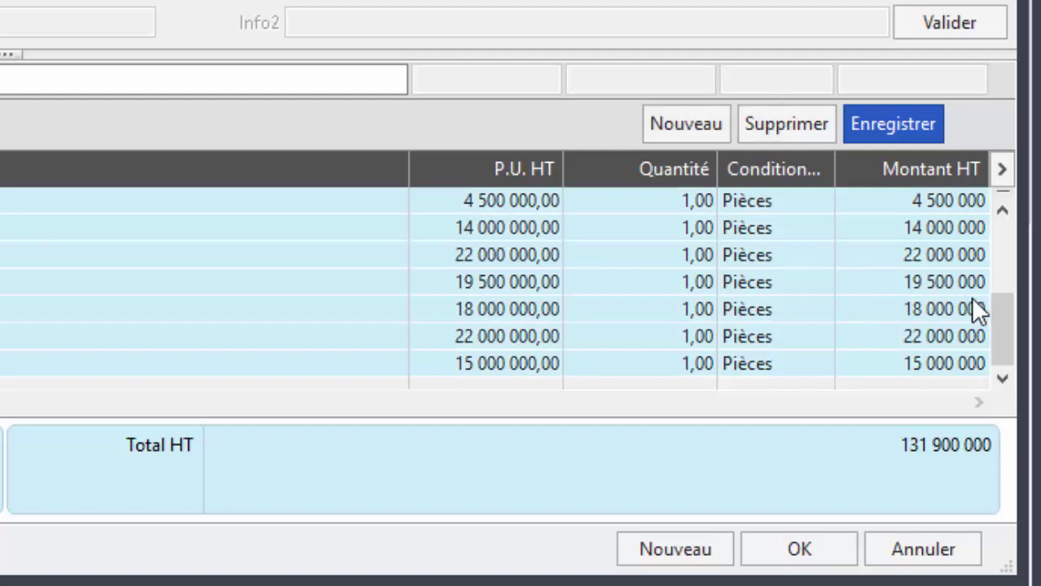
pyautogui.moveTo(1010, 300); pyautogui.dragTo(1004, 177)
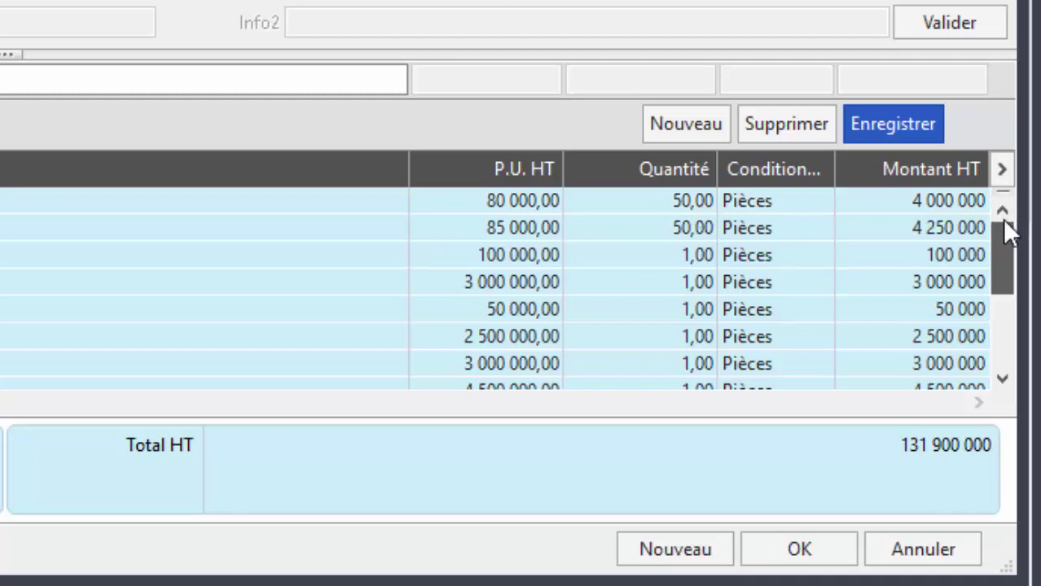
pyautogui.scroll(-3, 981, 386)
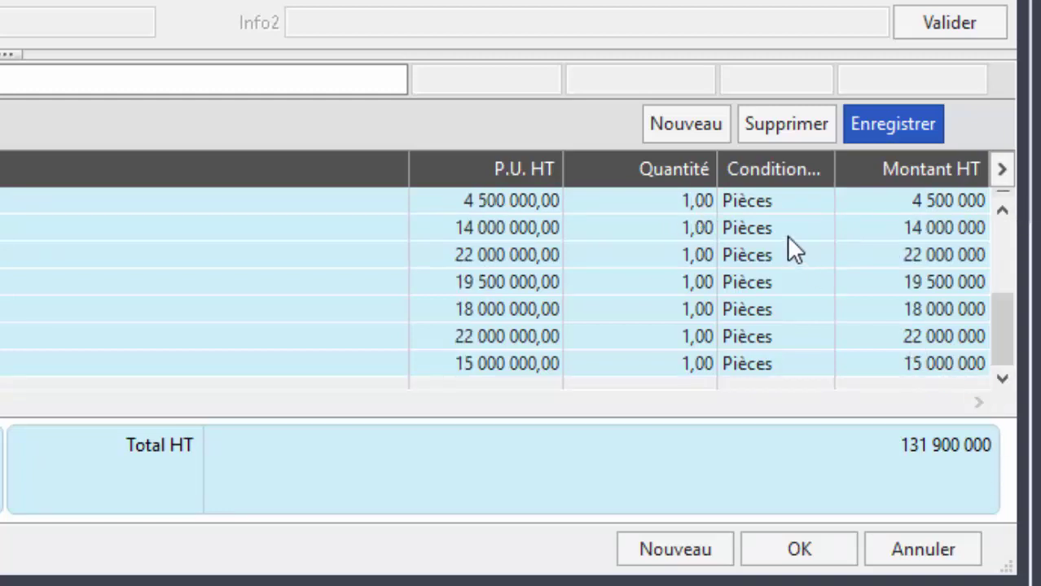
pyautogui.click(688, 200)
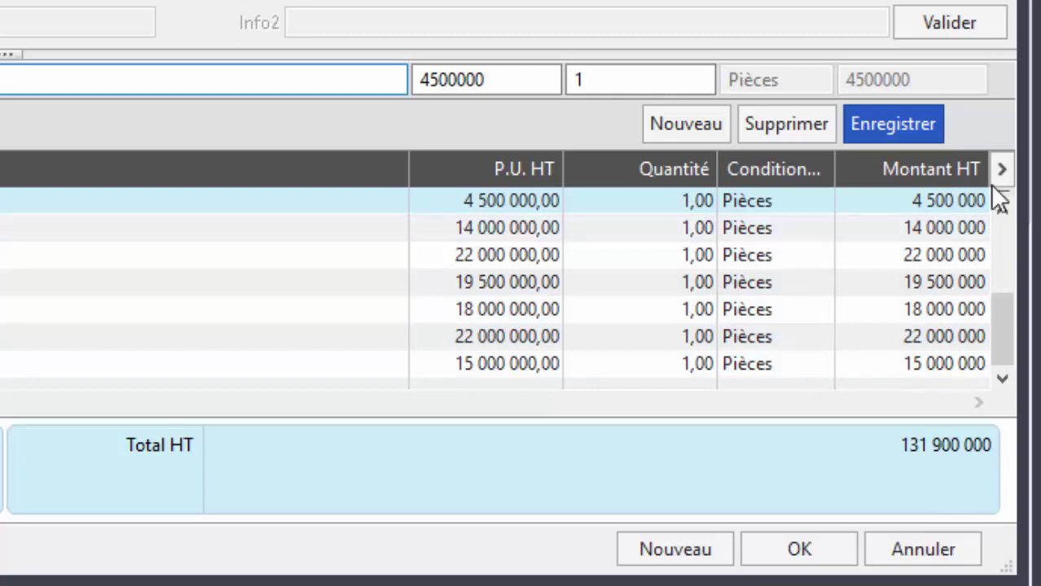
pyautogui.moveTo(999, 302); pyautogui.dragTo(1002, 215)
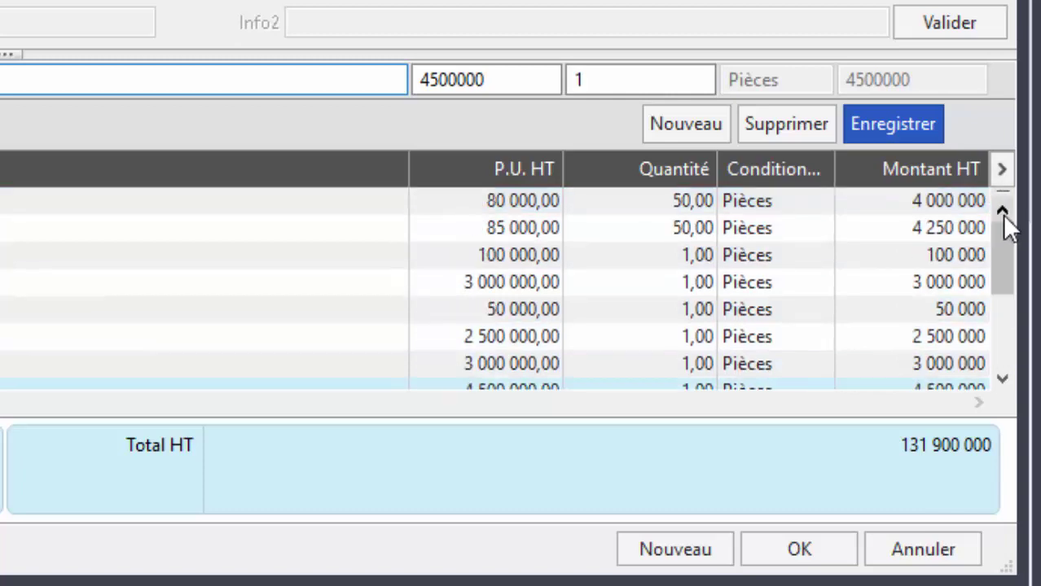
# Set the quantity of the PAPIER RAM 23X30 line to 100 and save the line.
pyautogui.click(696, 258)
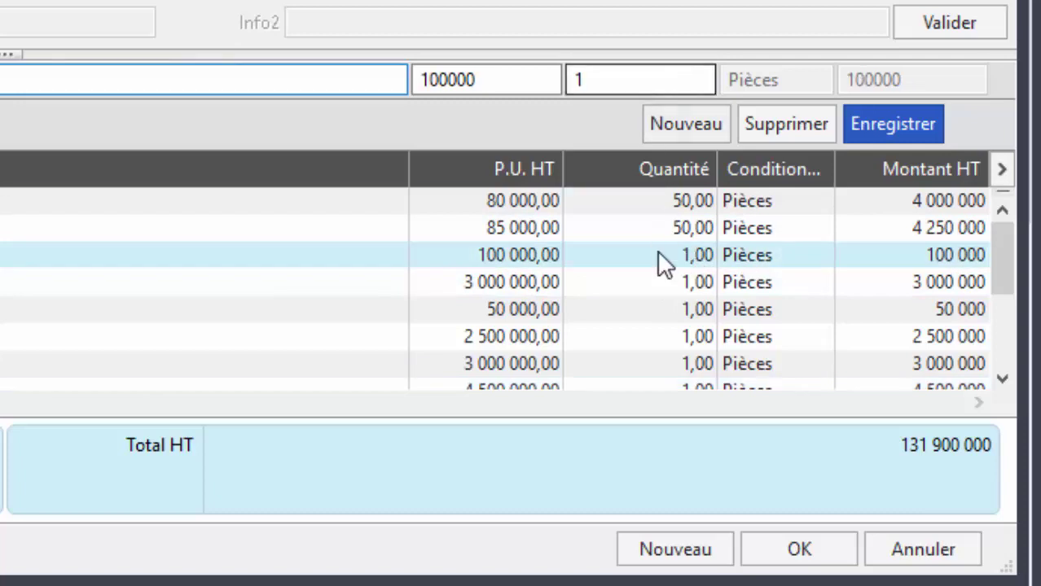
pyautogui.click(643, 79)
pyautogui.press('BackSpace')
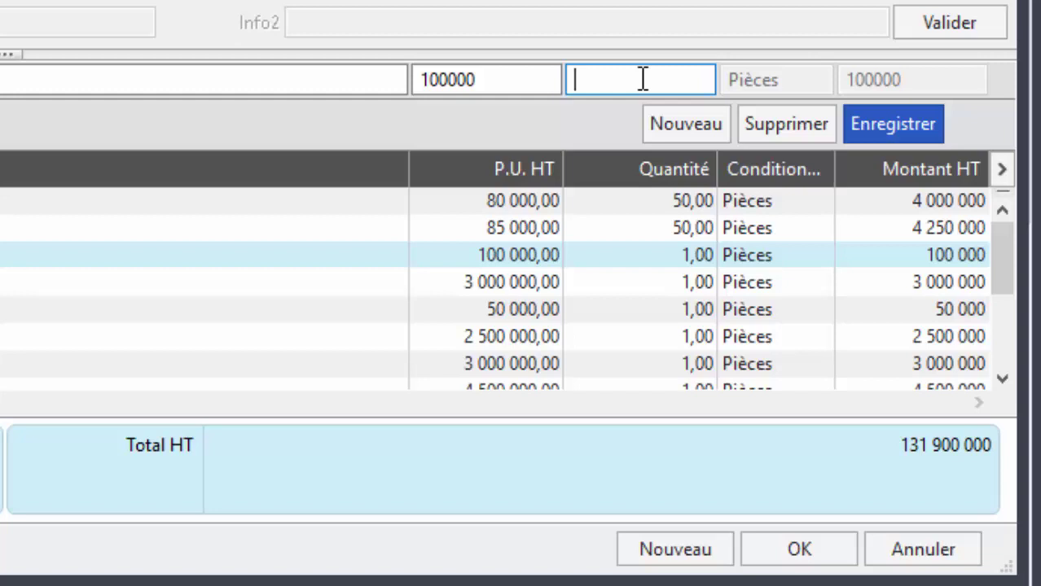
pyautogui.write('100')
pyautogui.press('Return')
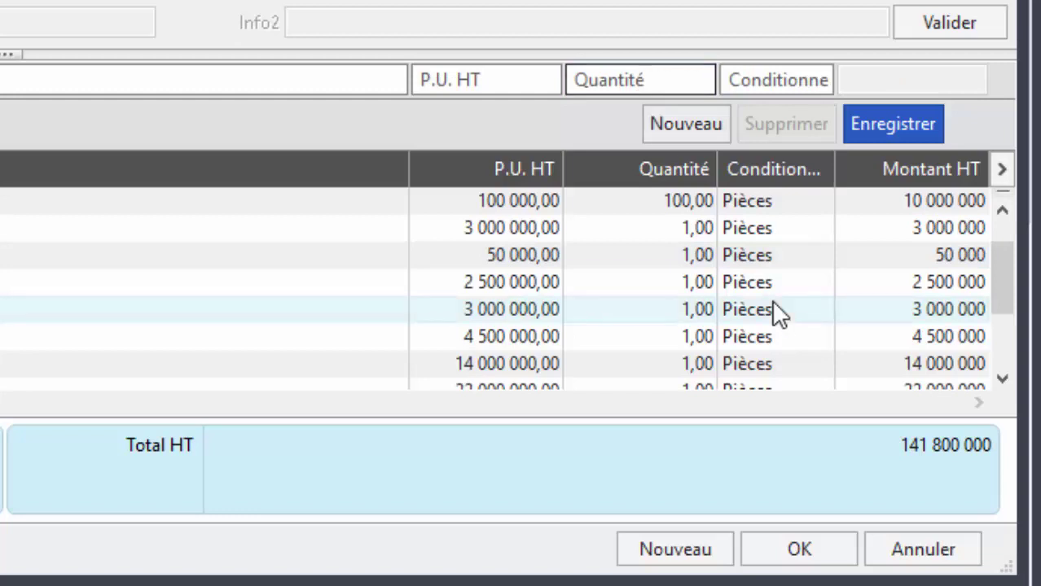
# Set the quantity of the ENVELLPPE AX4 line to 100 and save the line.
pyautogui.click(706, 248)
pyautogui.doubleClick(620, 82)
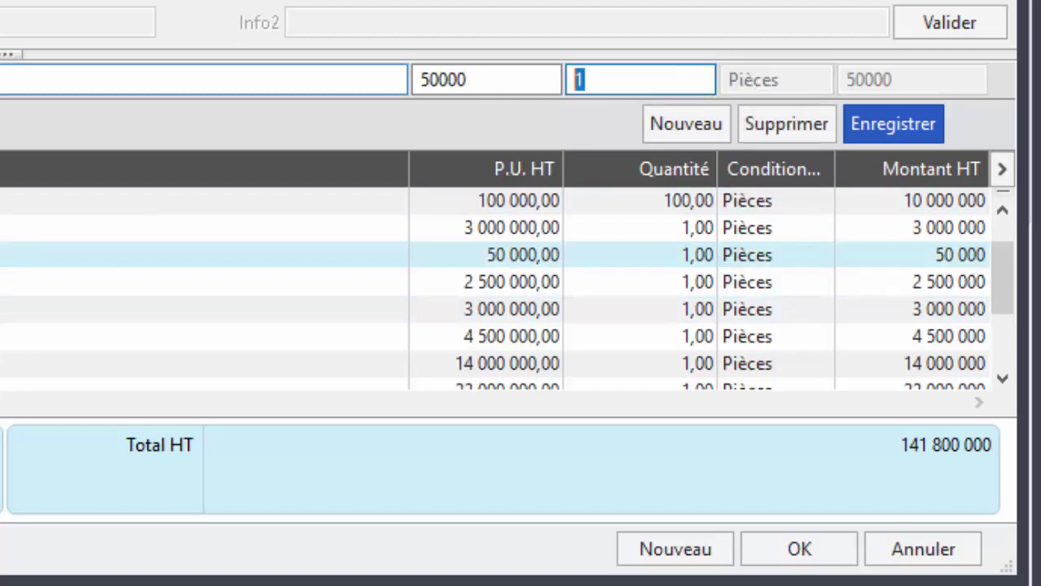
pyautogui.write('100')
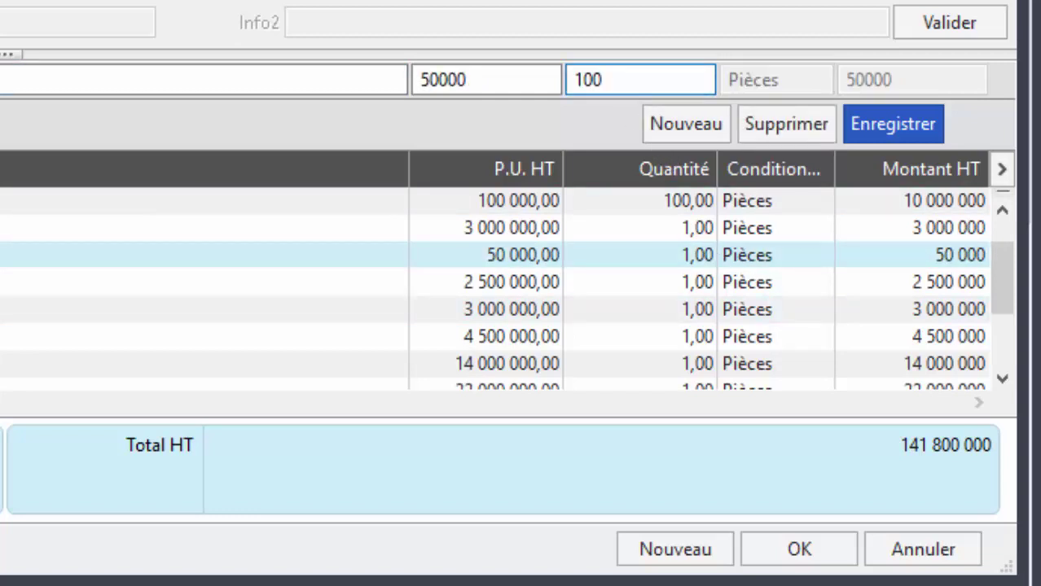
pyautogui.press('Return')
# Set the quantity of the HP CORE I5 300 GB line to 80 and save the line.
pyautogui.click(668, 232)
pyautogui.click(607, 79)
pyautogui.press('BackSpace')
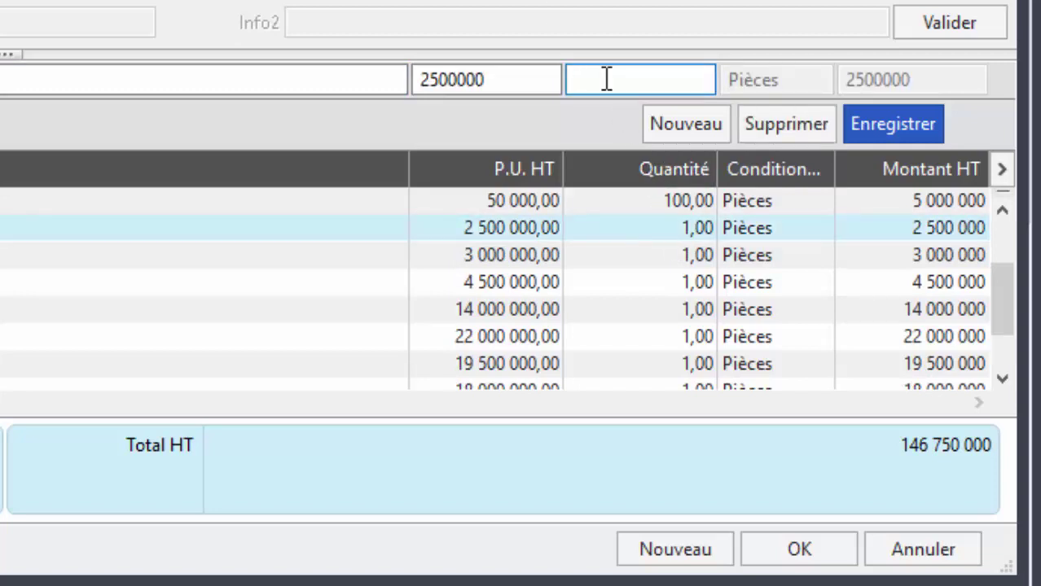
pyautogui.write('80')
pyautogui.press('Return')
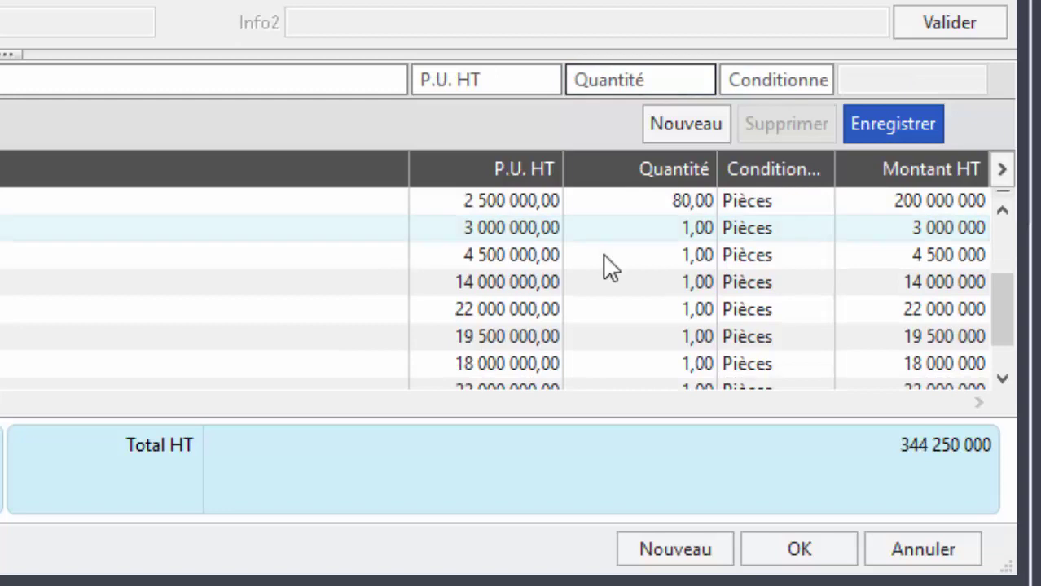
# Set the quantity of the HP CORE I3 300 GB line to 50 and save the line.
pyautogui.click(681, 229)
pyautogui.click(603, 79)
pyautogui.press('BackSpace')
pyautogui.write('50')
pyautogui.press('Return')
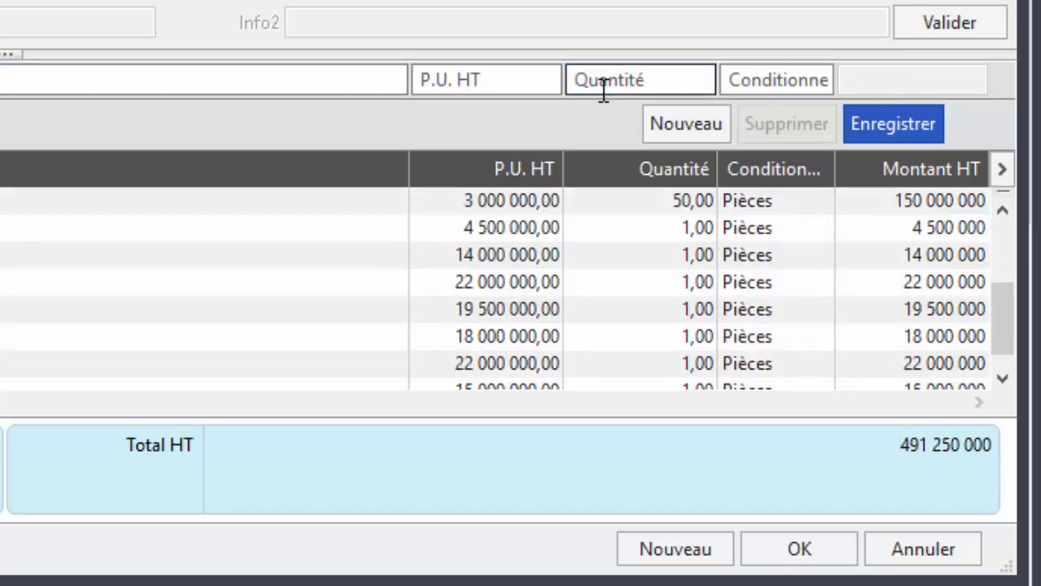
# Set the quantity of the HP DUAL CORE 500GB line to 60 and save the line.
pyautogui.click(690, 234)
pyautogui.click(601, 81)
pyautogui.press('BackSpace')
pyautogui.write('60')
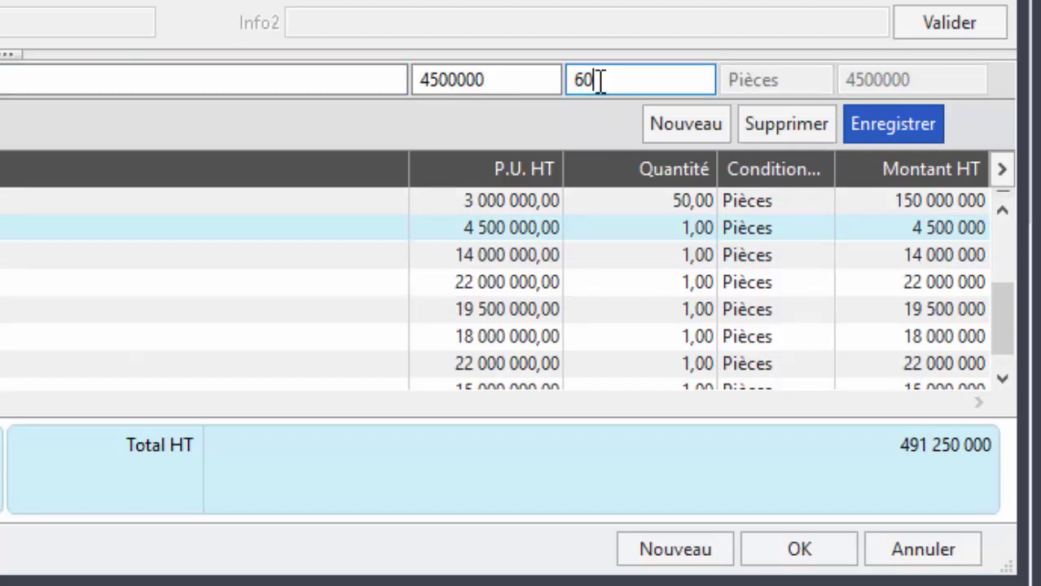
pyautogui.press('Return')
# Set the quantity of the SAGE BI REPORTING GESCOM line to 45 and save the line.
pyautogui.click(686, 229)
pyautogui.click(621, 70)
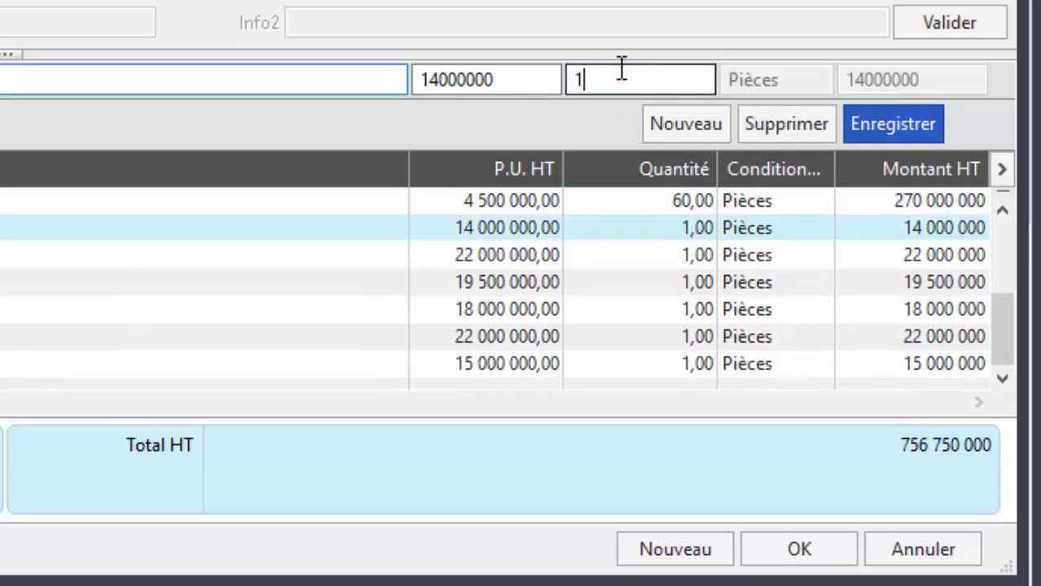
pyautogui.press('BackSpace')
pyautogui.write('45')
pyautogui.press('Return')
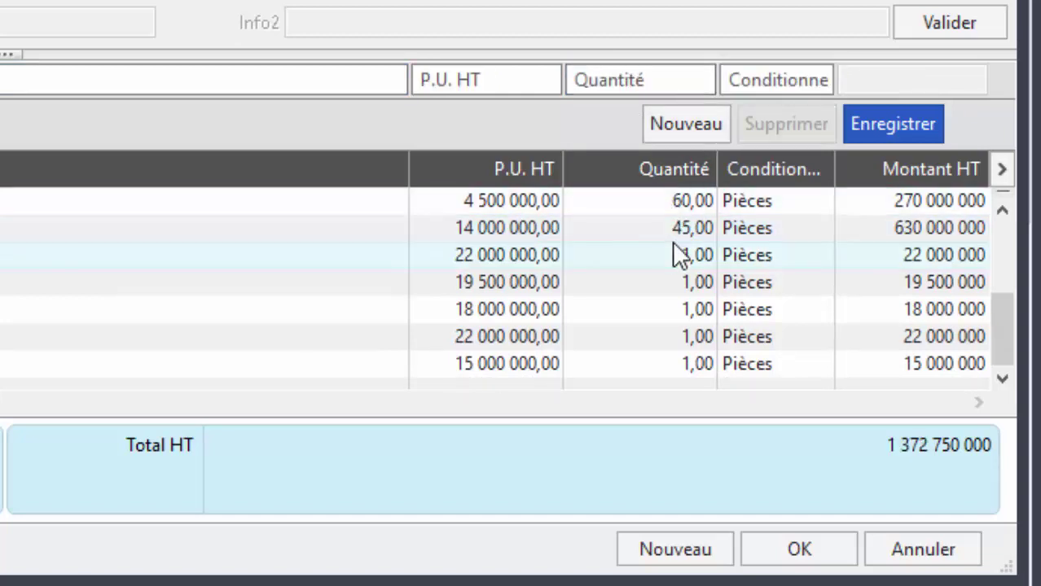
# Set the quantity of the SAGE 100 COMPTABILITE CLOUD line to 2 and save the line.
pyautogui.click(676, 255)
pyautogui.click(613, 83)
pyautogui.press('BackSpace')
pyautogui.write('2')
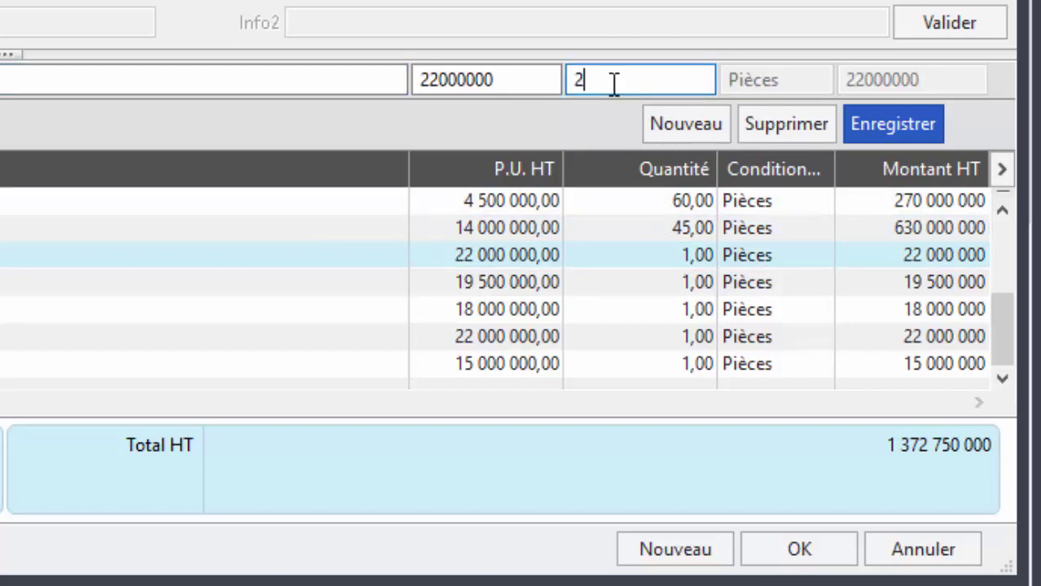
pyautogui.press('Return')
# Set the quantity of the SAGE 100 CLOUD GESCOMV6 line to 50 and save the line.
pyautogui.click(667, 278)
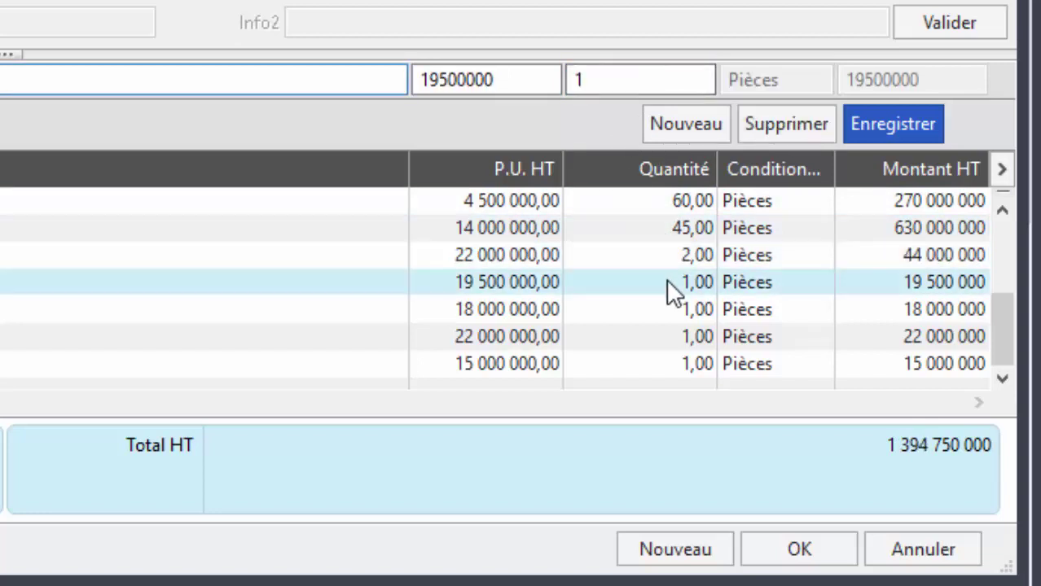
pyautogui.click(584, 79)
pyautogui.press('BackSpace')
pyautogui.write('50')
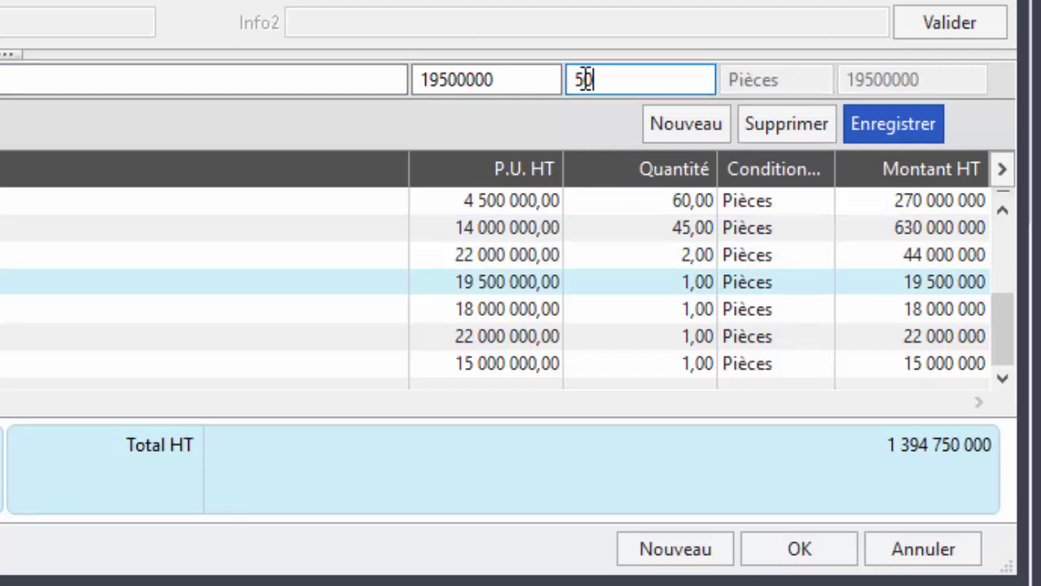
pyautogui.press('Return')
# Set the quantity of the SAGE 100 CLOUD IMMOBILISATION line to 5 and save the line.
pyautogui.click(667, 320)
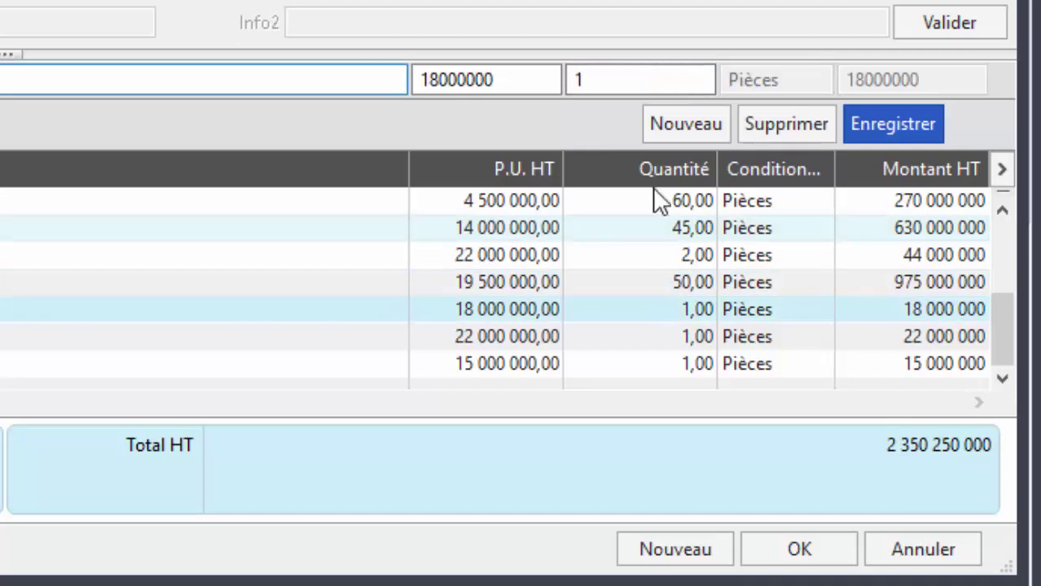
pyautogui.click(595, 82)
pyautogui.press('BackSpace')
pyautogui.write('5')
pyautogui.press('Return')
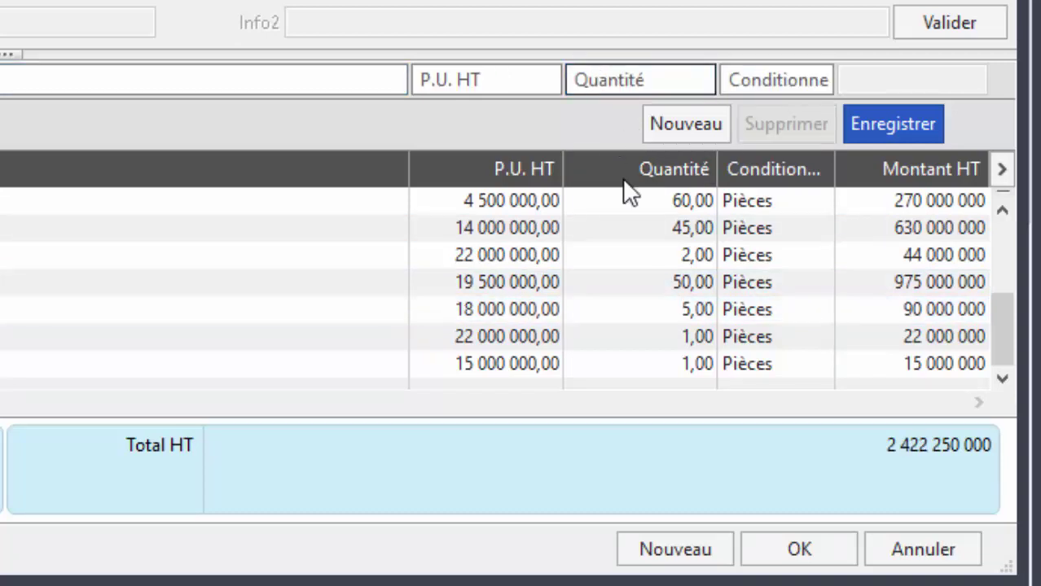
# Set the quantity of the SAGE 100 CLOUD TRÉSORERIE line to 5 and save the line.
pyautogui.click(676, 344)
pyautogui.click(597, 82)
pyautogui.press('BackSpace')
pyautogui.write('5')
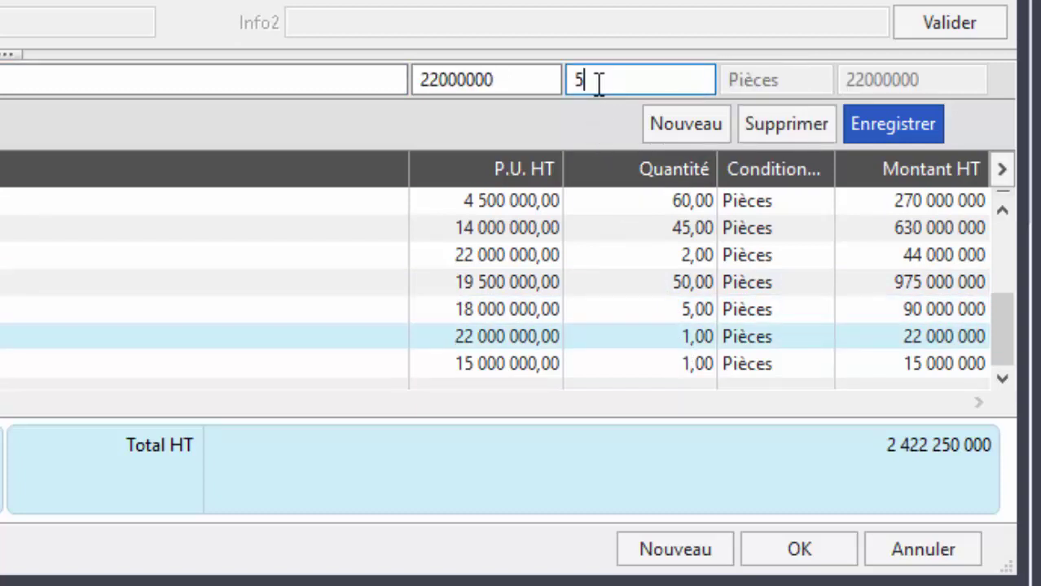
pyautogui.press('Return')
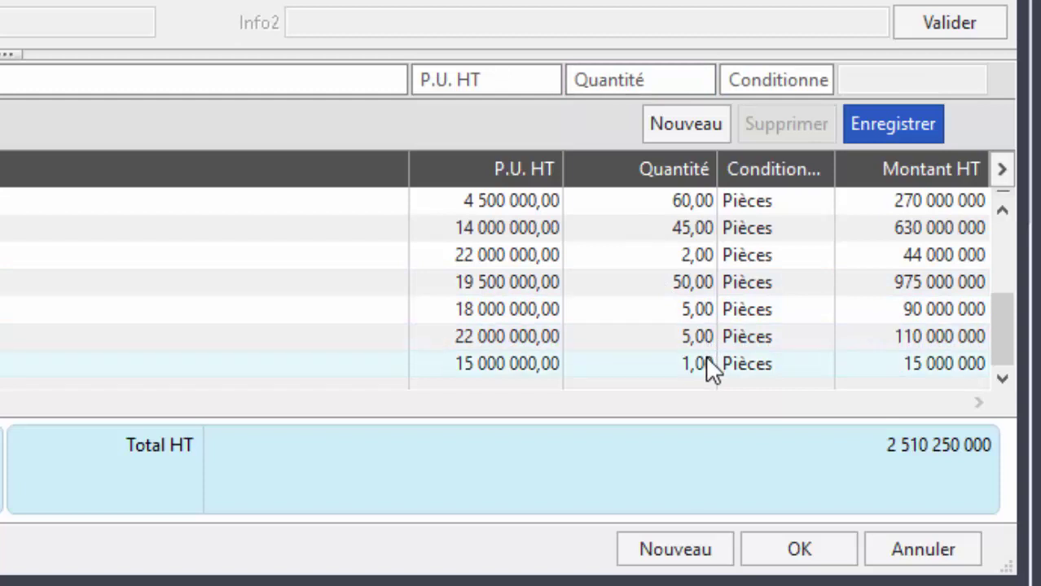
# Set the quantity of the SAGE 100 CLOUD PAIE&RH line to 10 and save the line.
pyautogui.click(706, 360)
pyautogui.click(619, 69)
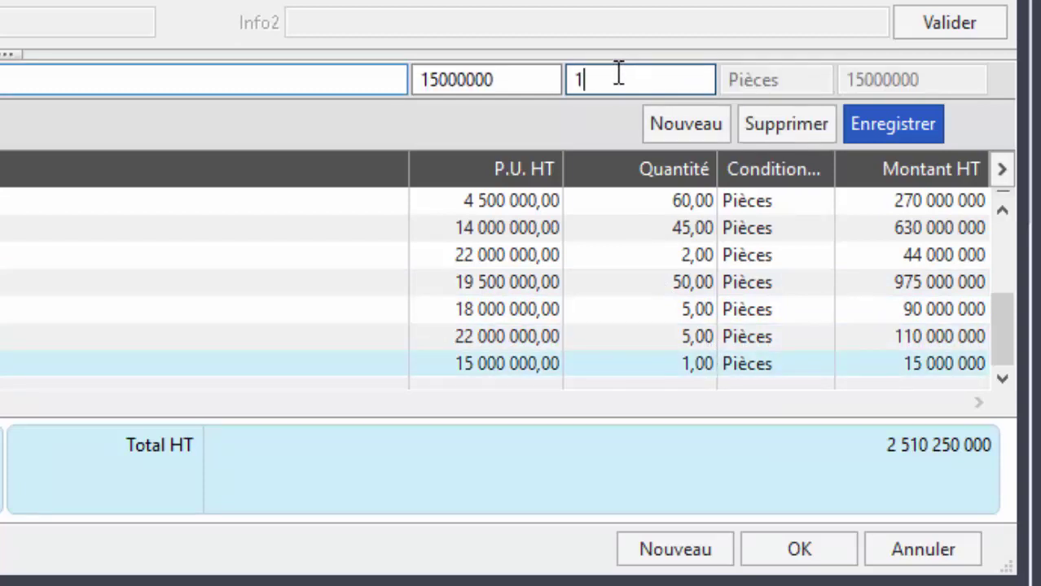
pyautogui.press('BackSpace')
pyautogui.write('10')
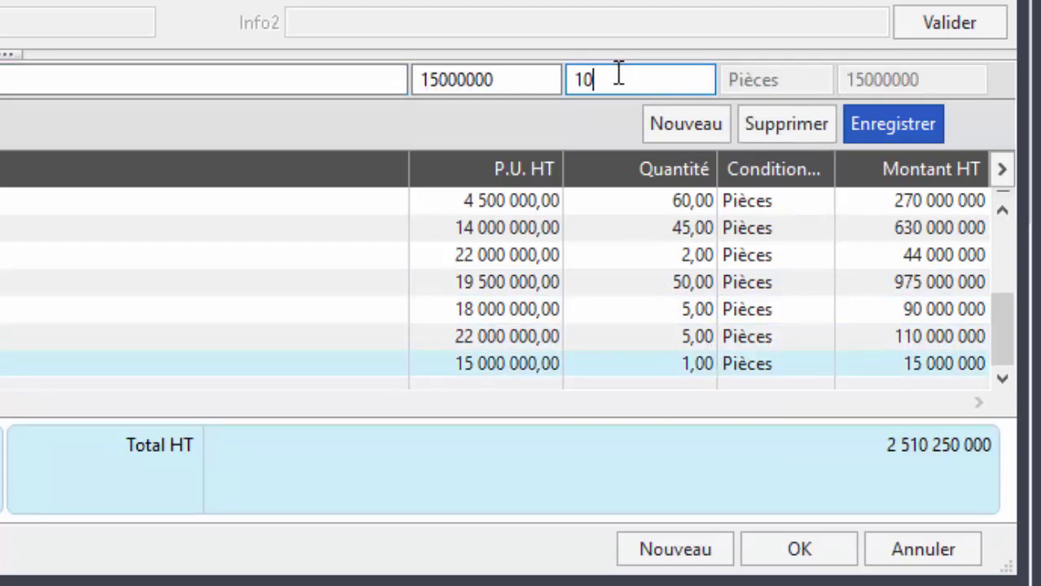
pyautogui.press('Return')
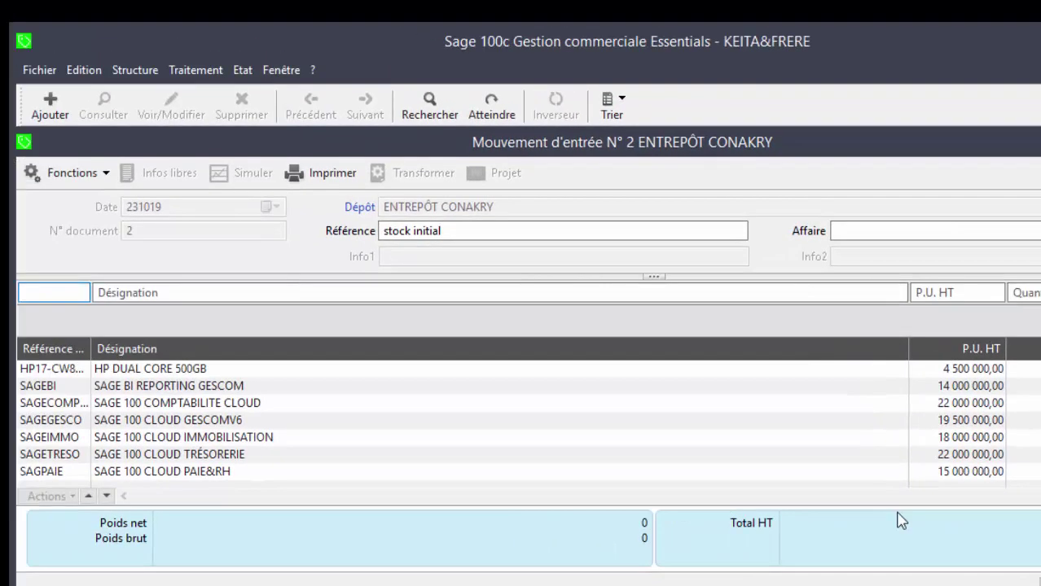
# Start printing the stock entry, browse the computer's folders for a page layout model, and cancel the model selection.
pyautogui.click(323, 177)
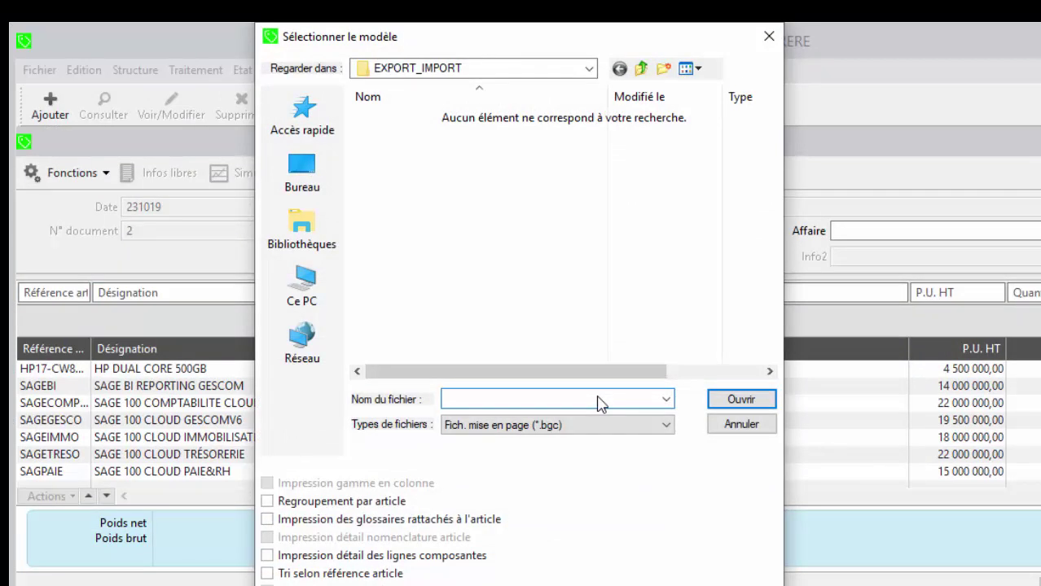
pyautogui.click(306, 168)
pyautogui.click(440, 208)
pyautogui.doubleClick(433, 228)
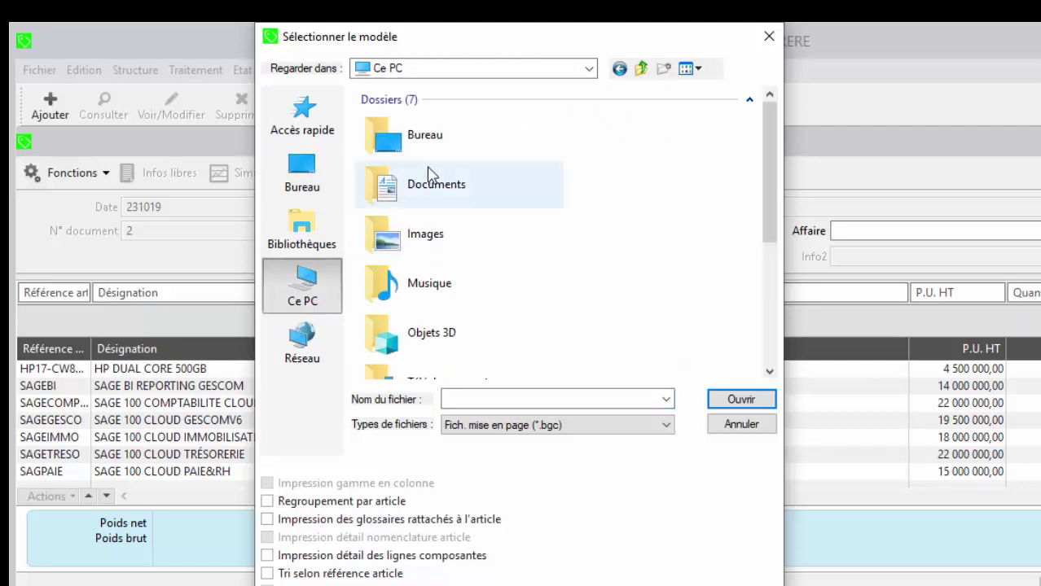
pyautogui.click(742, 424)
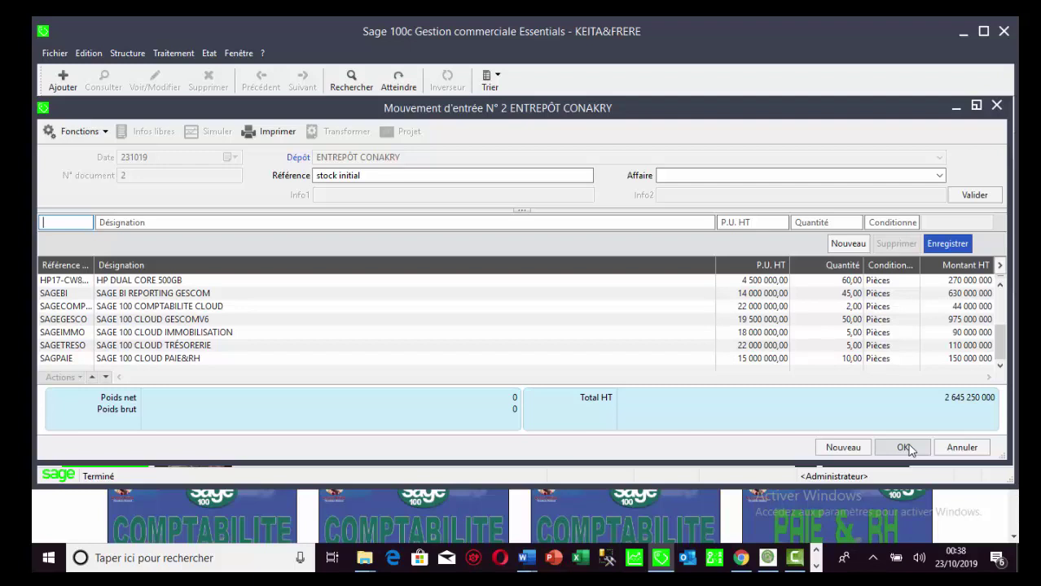
# Confirm and close the completed stock entry movement for ENTREPÔT CONAKRY.
pyautogui.click(904, 448)
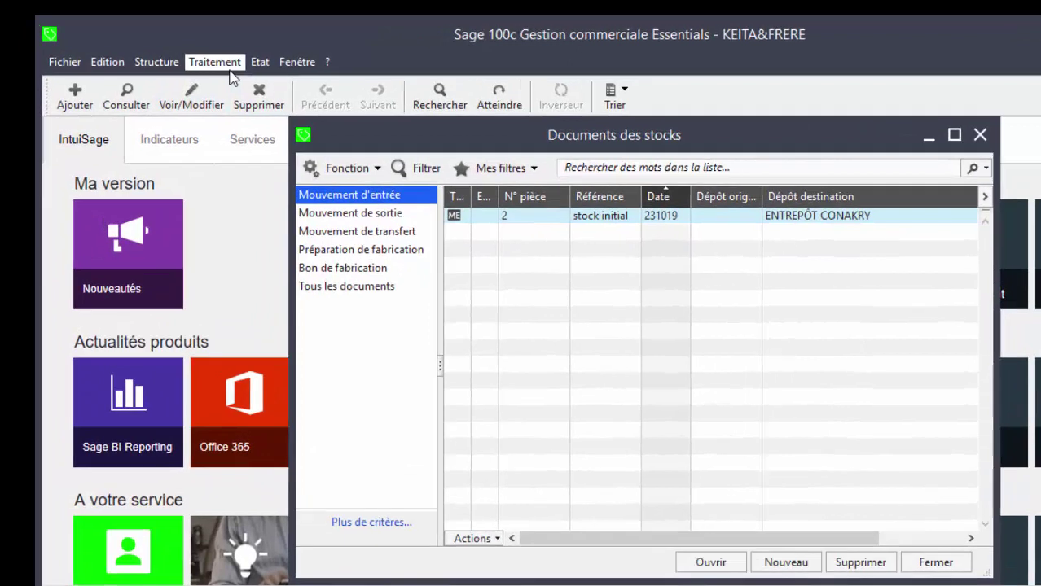
# Open Saisie d'inventaire, examine its criteria and the Type d'inventaire options, and cancel the inventory entry.
pyautogui.click(173, 53)
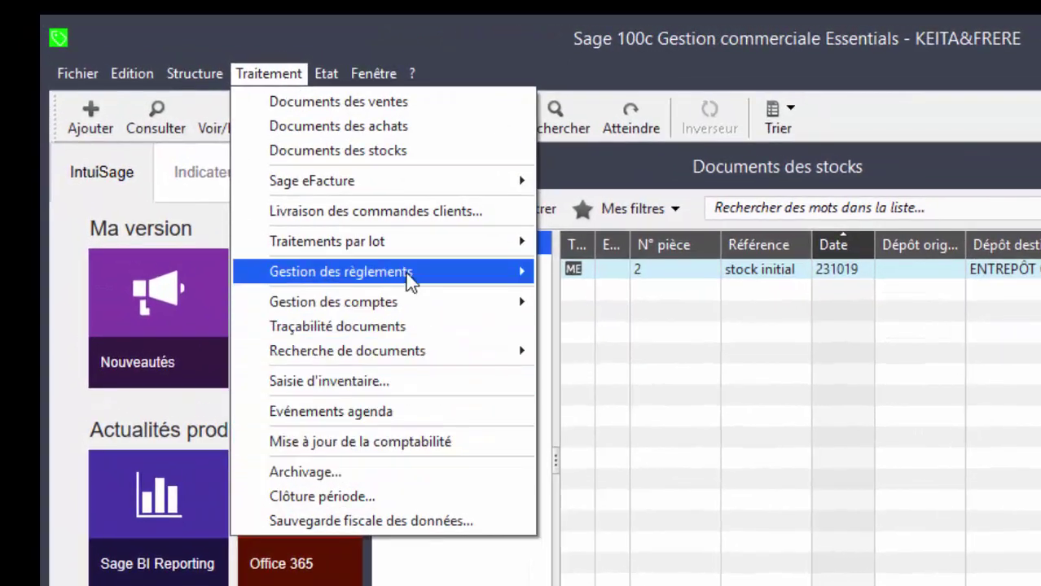
pyautogui.moveTo(414, 281)
pyautogui.moveTo(352, 249)
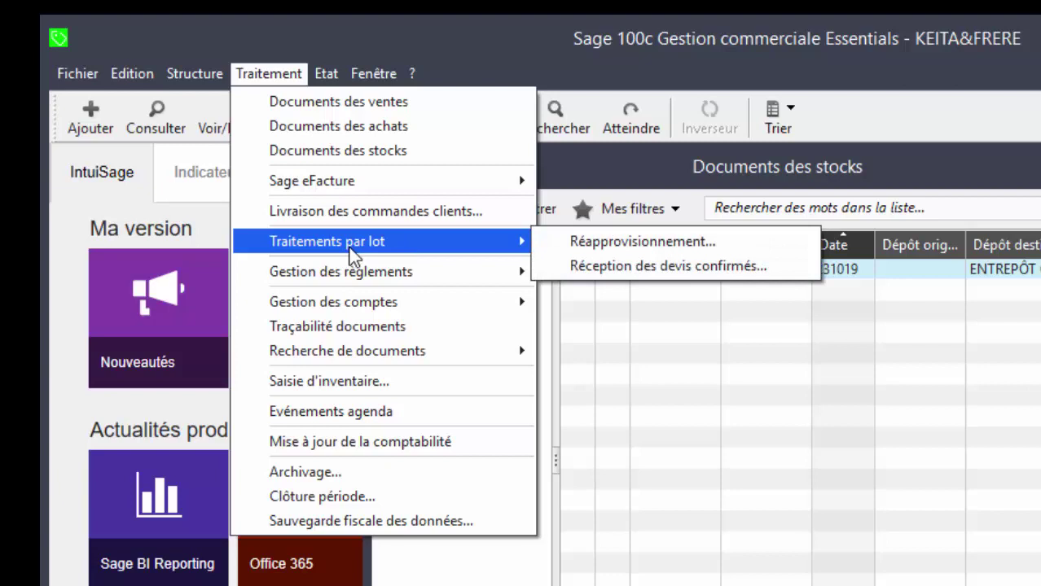
pyautogui.click(383, 381)
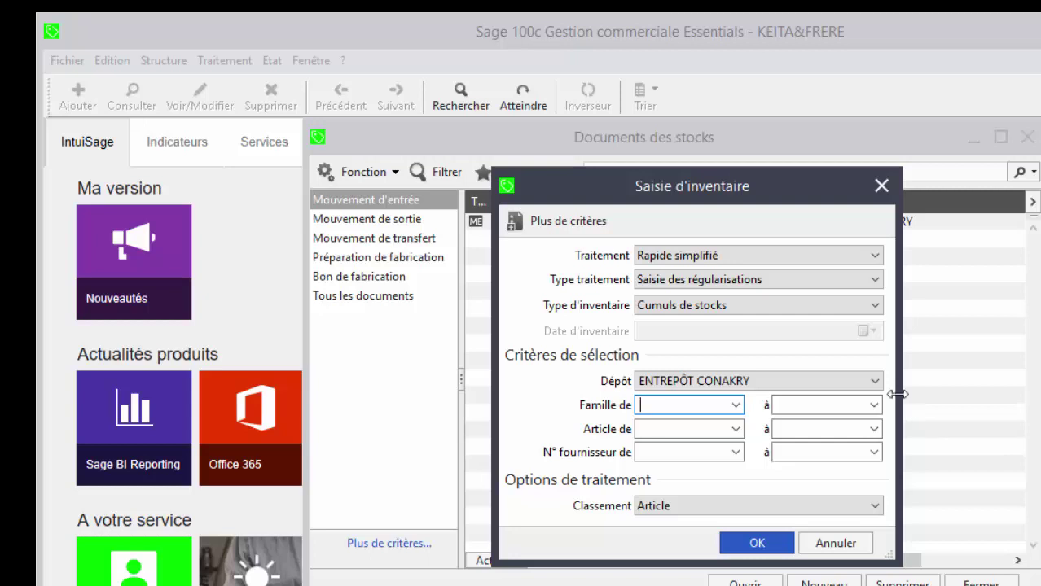
pyautogui.click(872, 320)
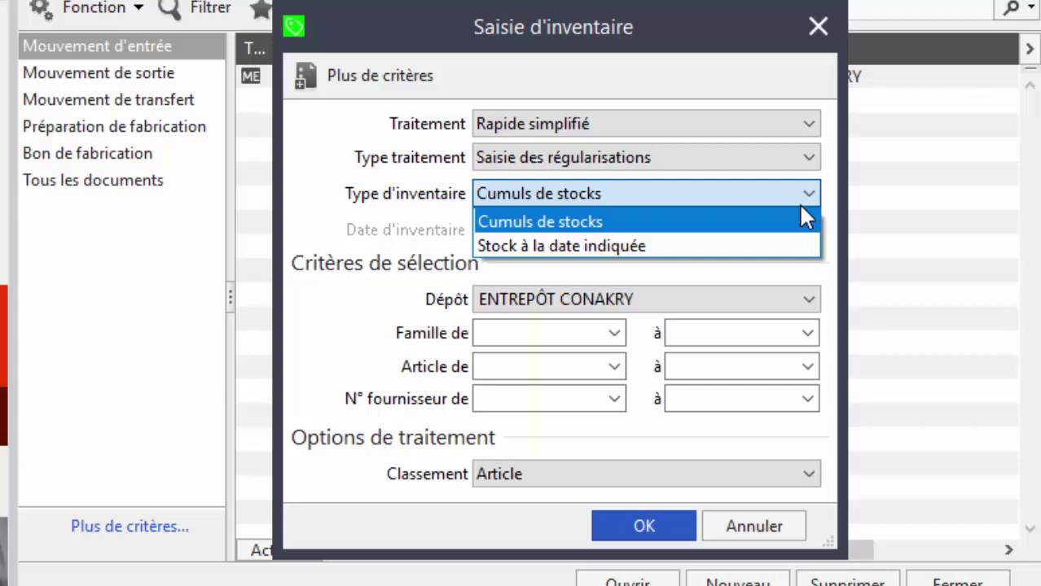
pyautogui.click(782, 528)
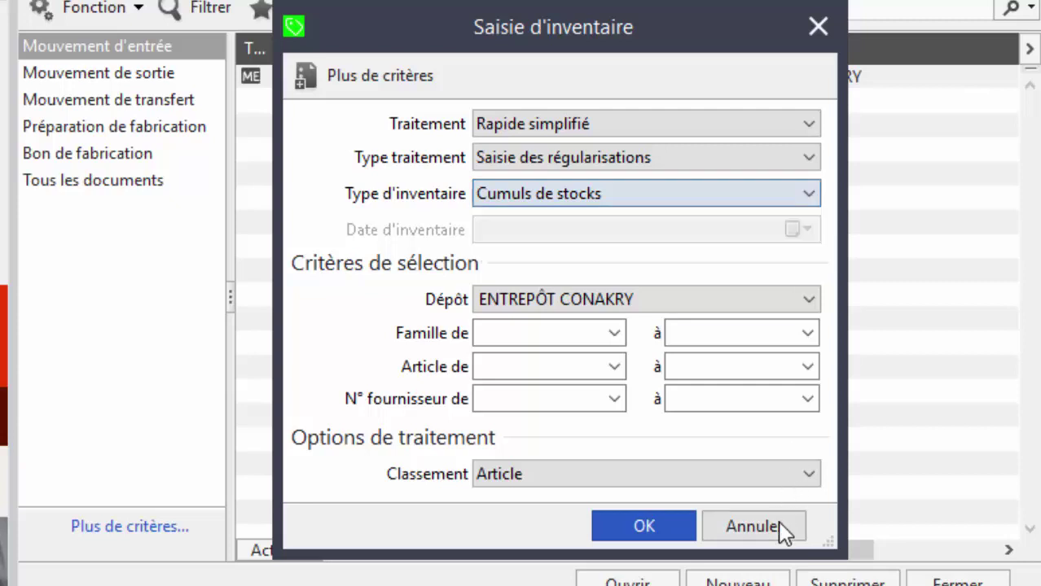
pyautogui.click(779, 528)
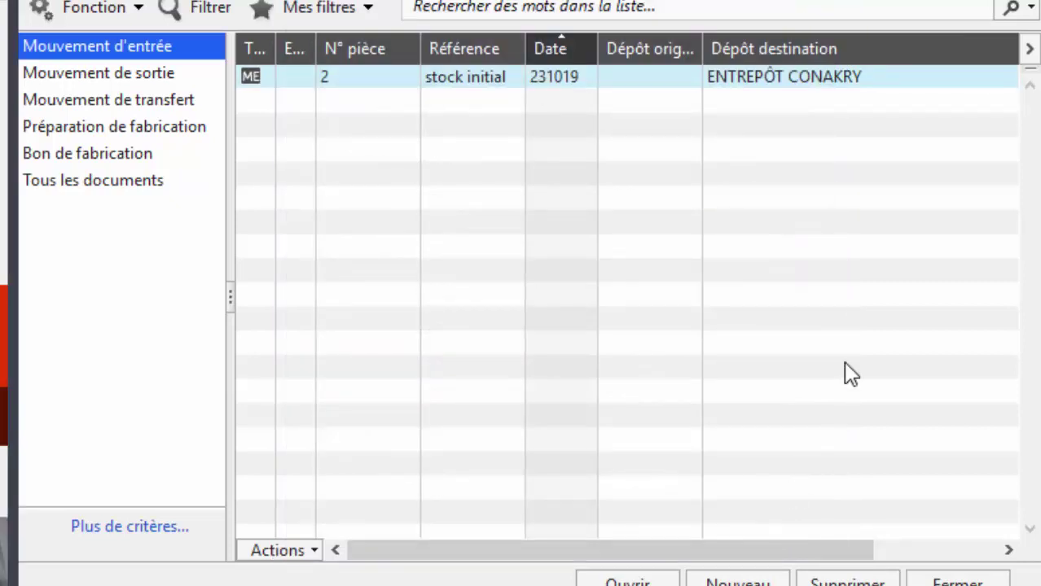